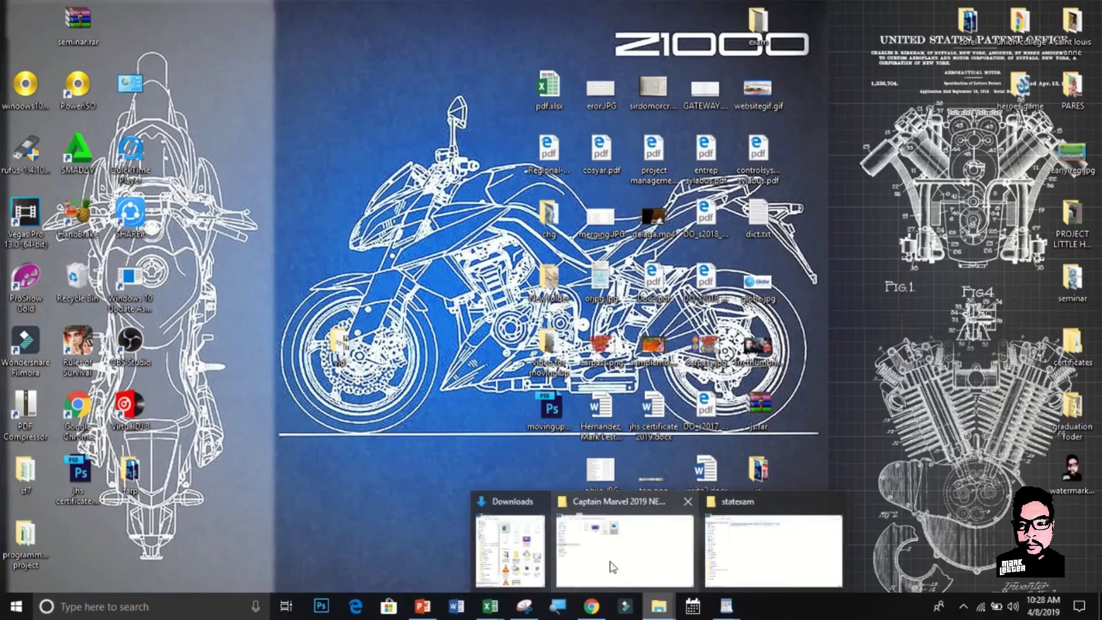
# - Switch to the Excel window showing rpms.xlsx from Downloads
pyautogui.click(509, 545)
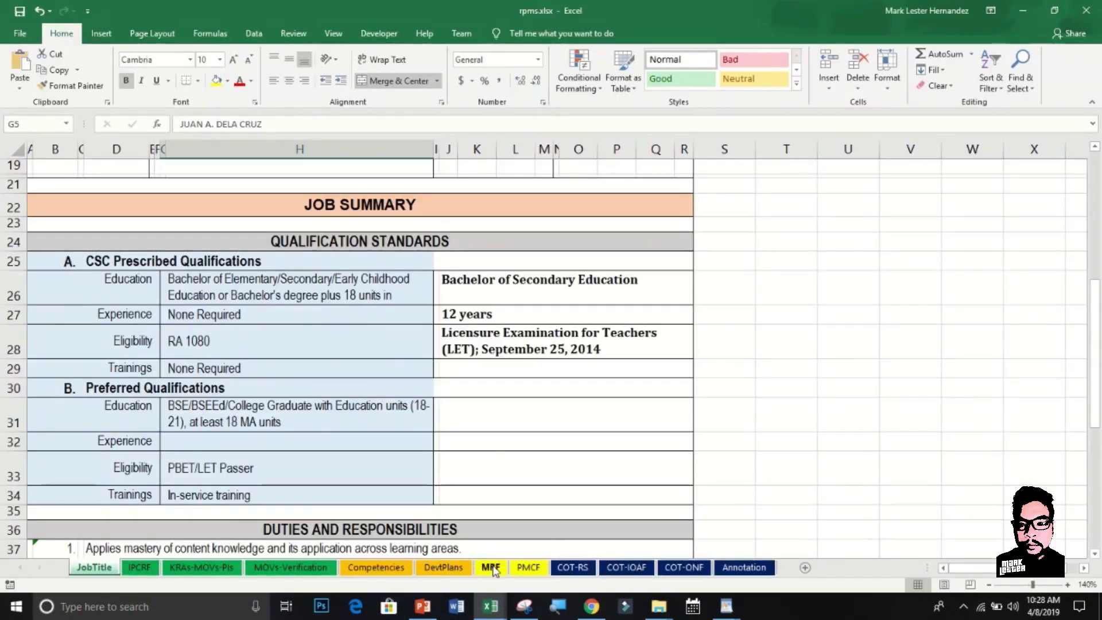
# - Try editing cells on the MRF sheet and dismiss both protected-sheet warnings
pyautogui.click(491, 567)
pyautogui.doubleClick(669, 354)
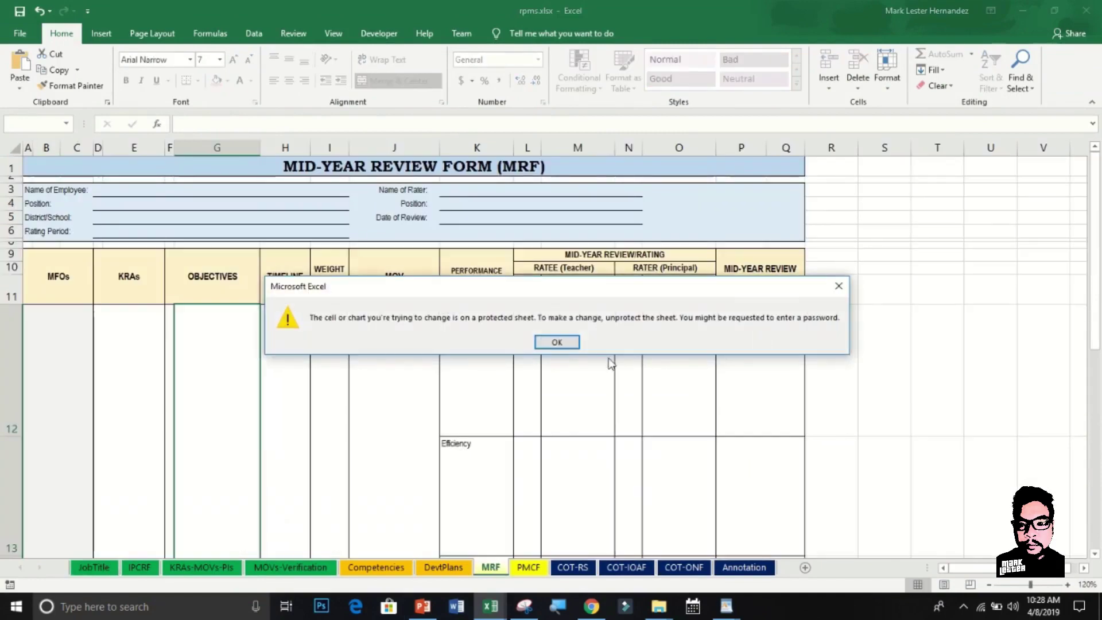
pyautogui.click(559, 342)
pyautogui.doubleClick(800, 371)
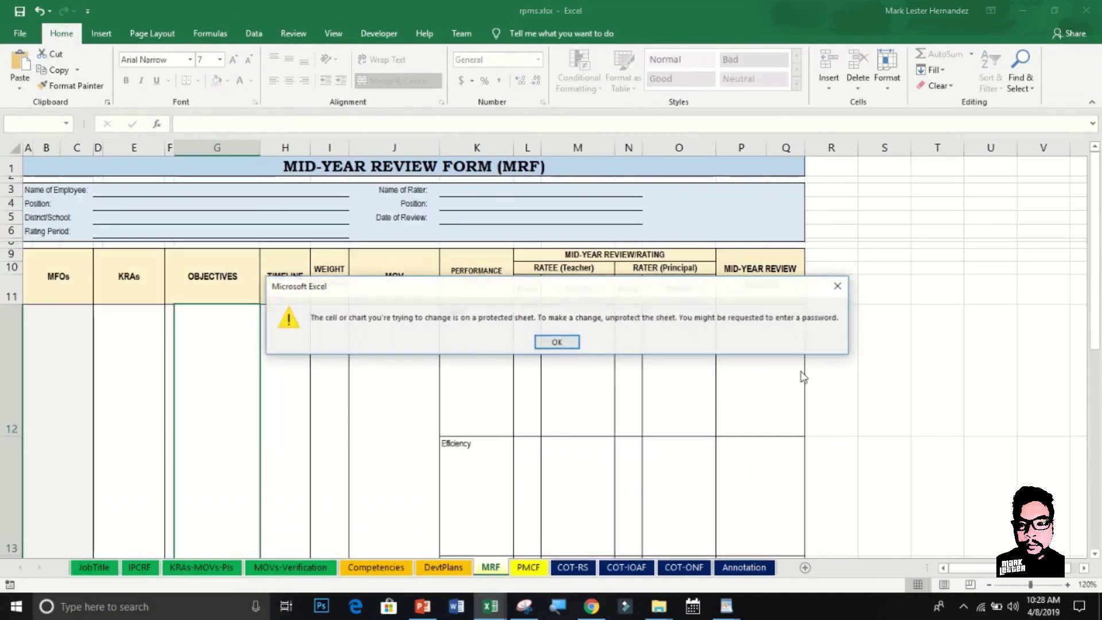
pyautogui.click(558, 344)
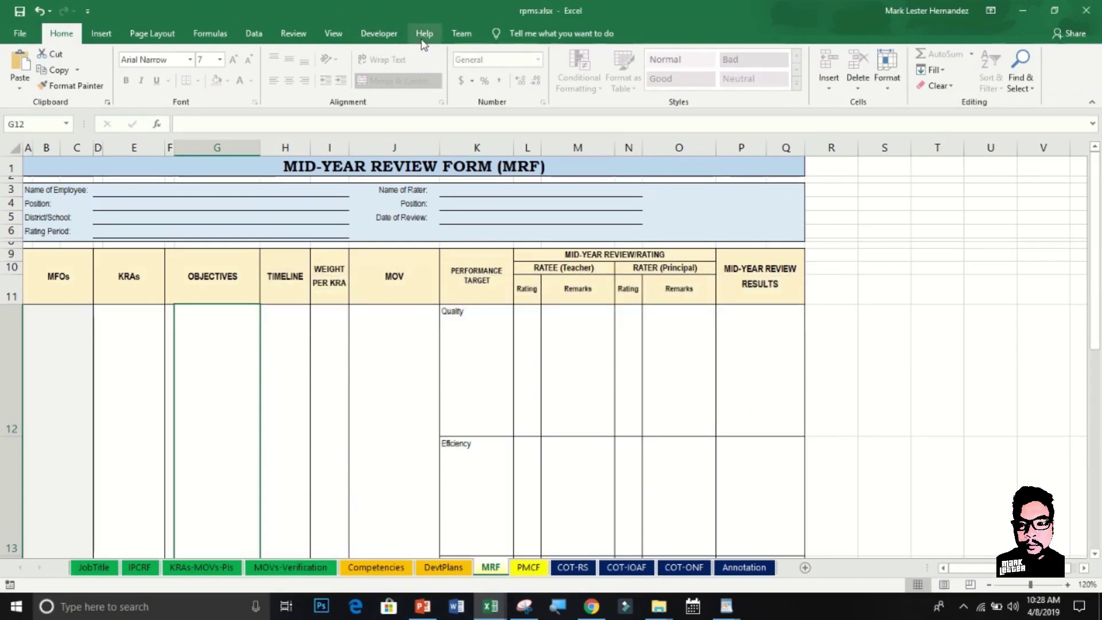
# - Attempt Unprotect Sheet on MRF without a password and dismiss the incorrect-password error
pyautogui.click(331, 34)
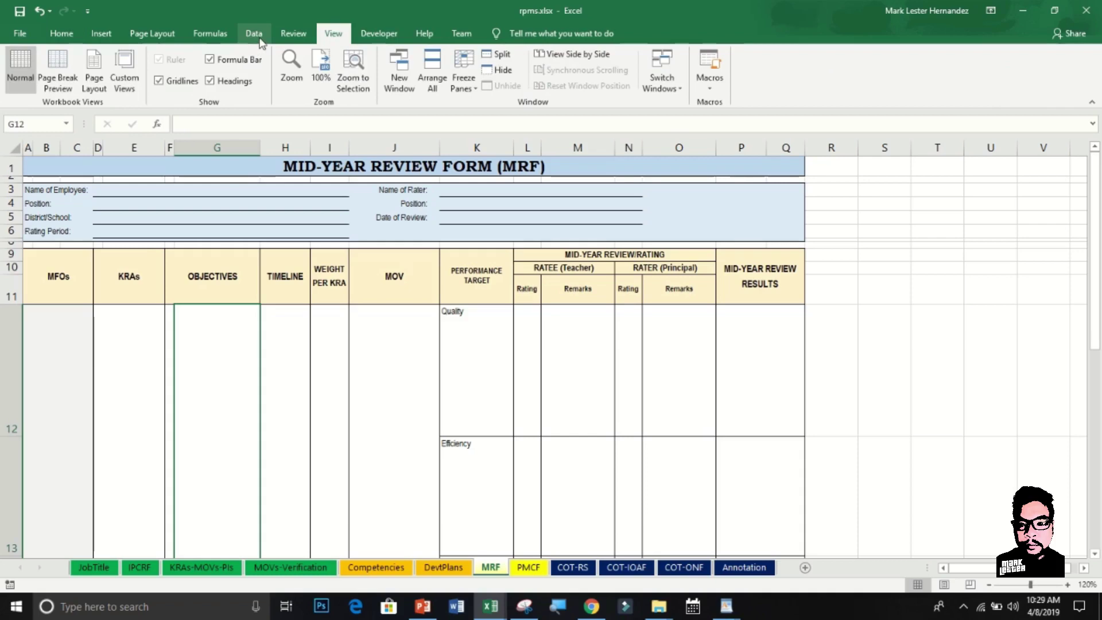
pyautogui.click(293, 33)
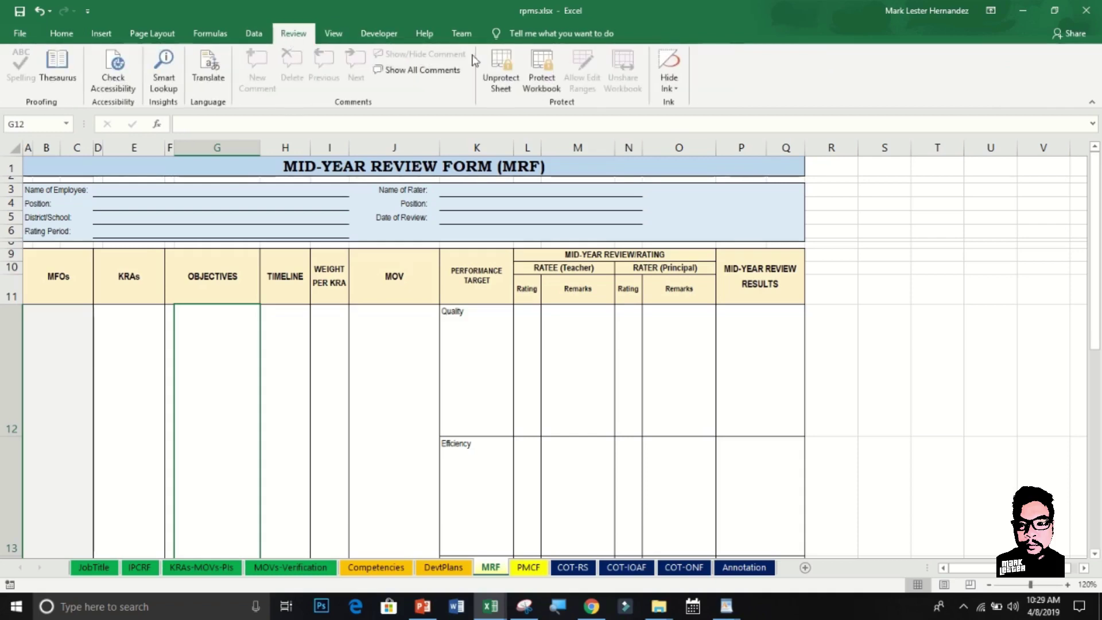
pyautogui.click(500, 72)
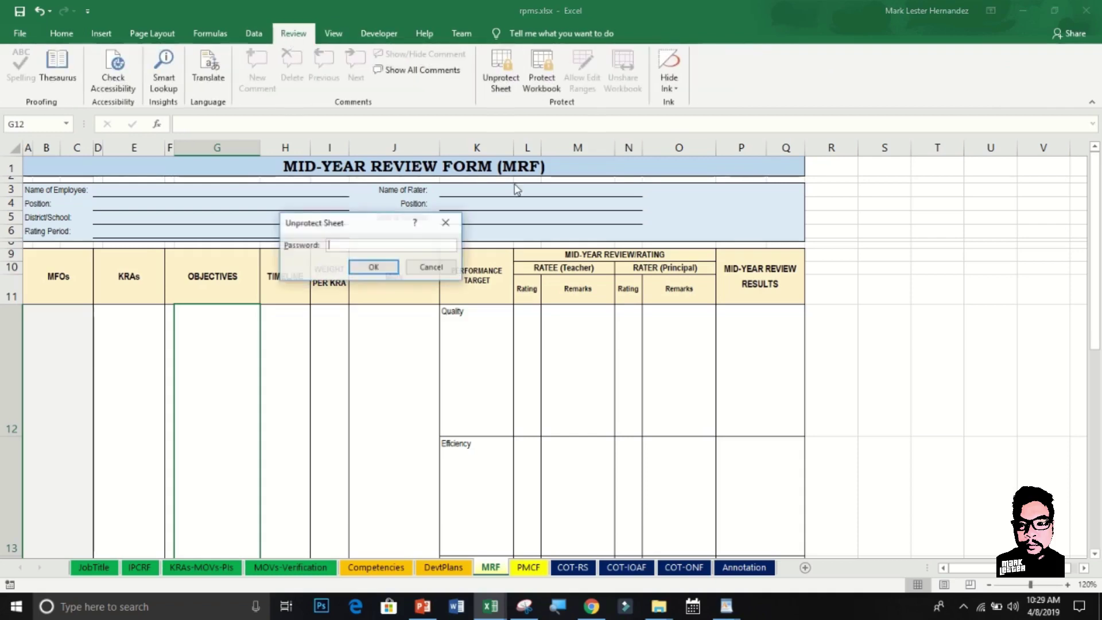
pyautogui.click(384, 268)
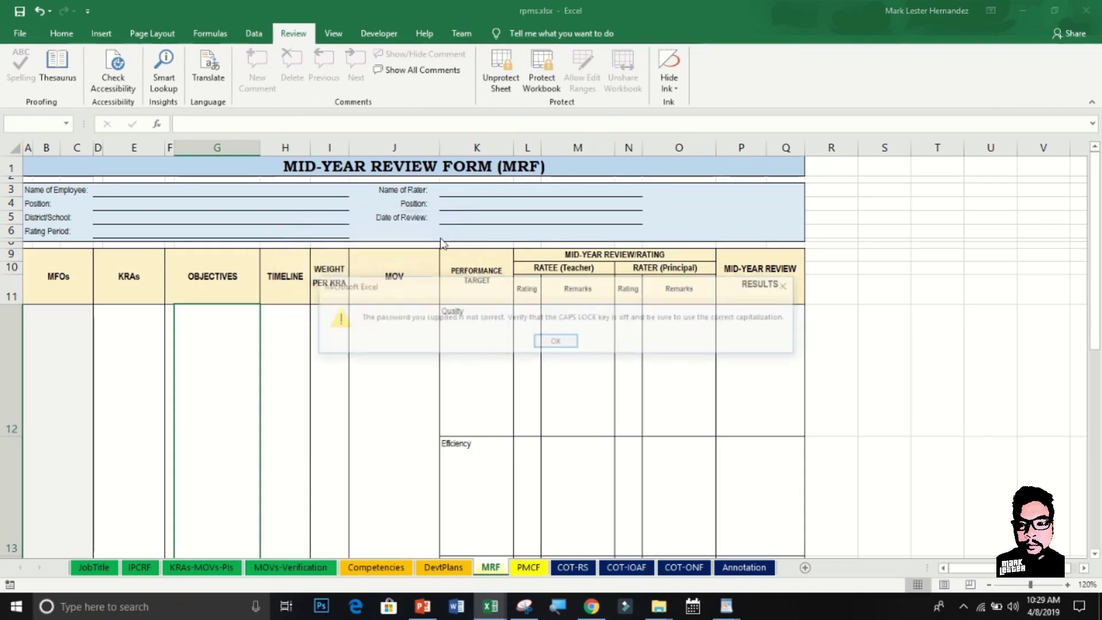
pyautogui.click(556, 343)
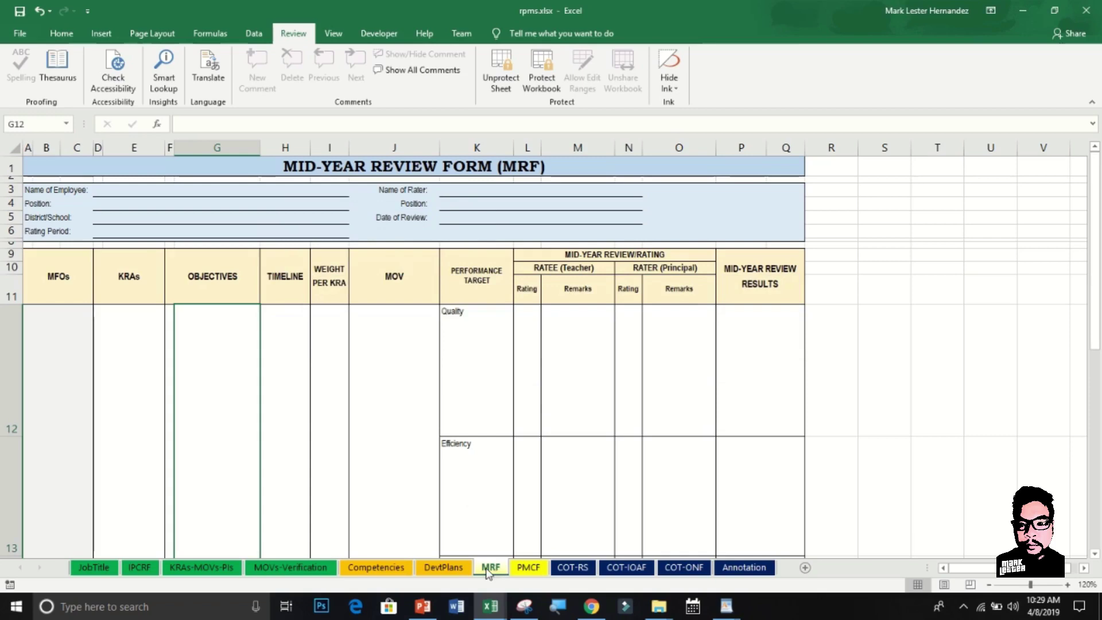
# - Check the PMCF sheet, return to MRF, then close rpms.xlsx
pyautogui.click(519, 568)
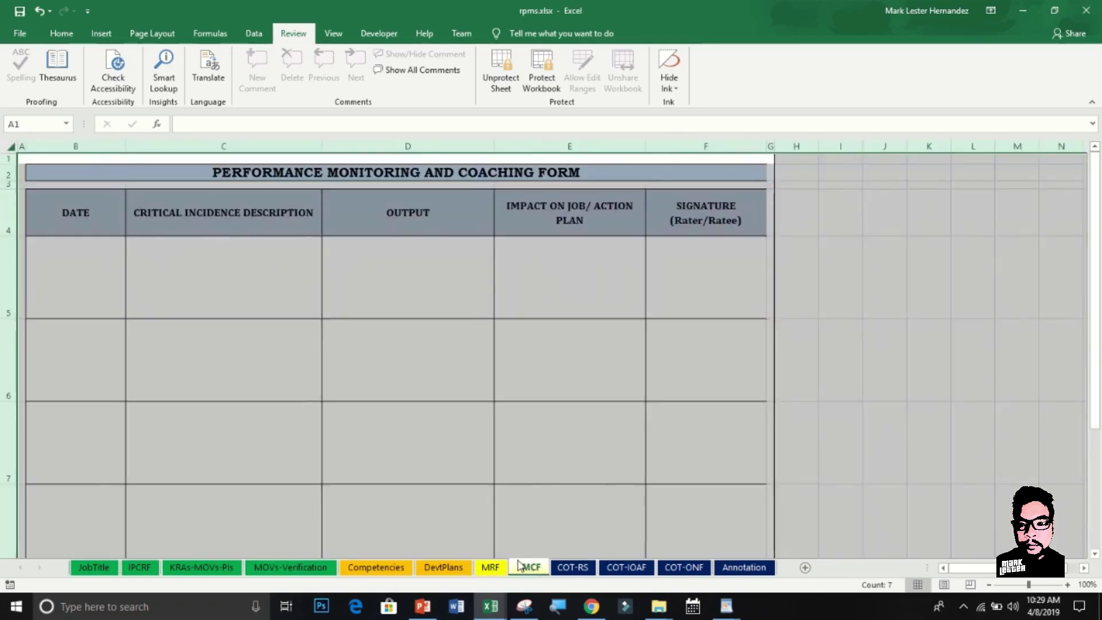
pyautogui.click(487, 566)
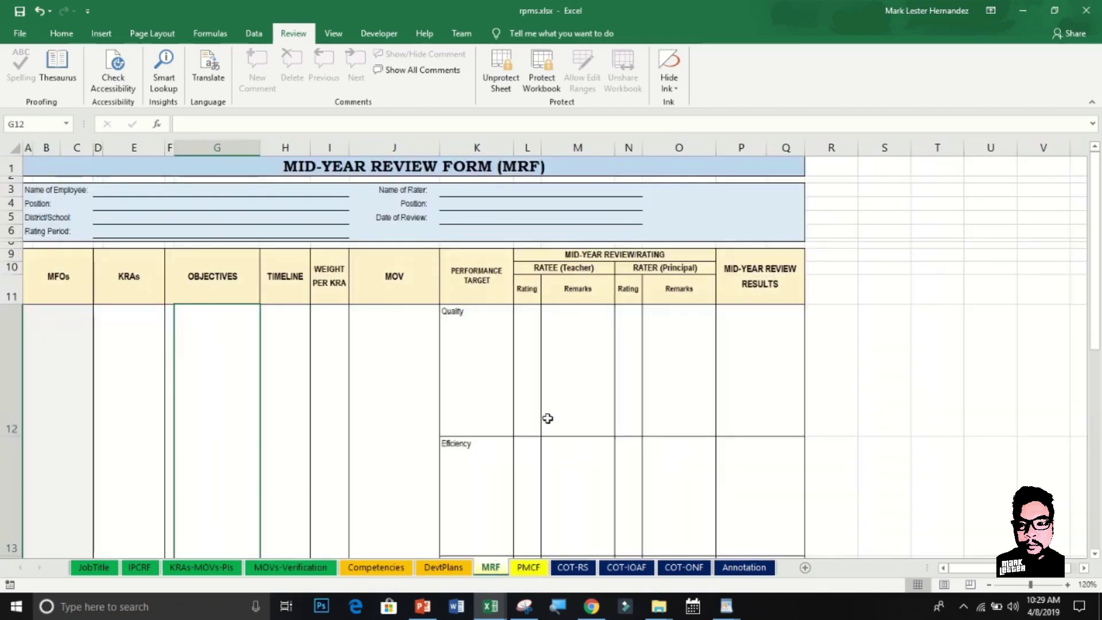
pyautogui.click(1084, 10)
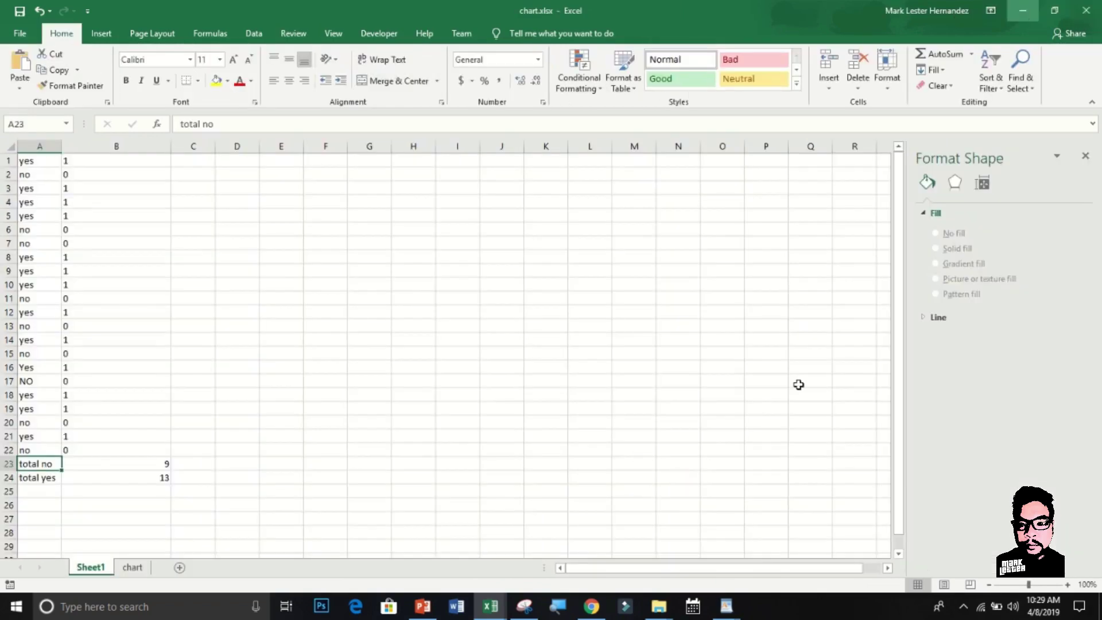
# - In Downloads, rename rpms.xlsx to rpms.zip and accept the extension change
pyautogui.click(660, 606)
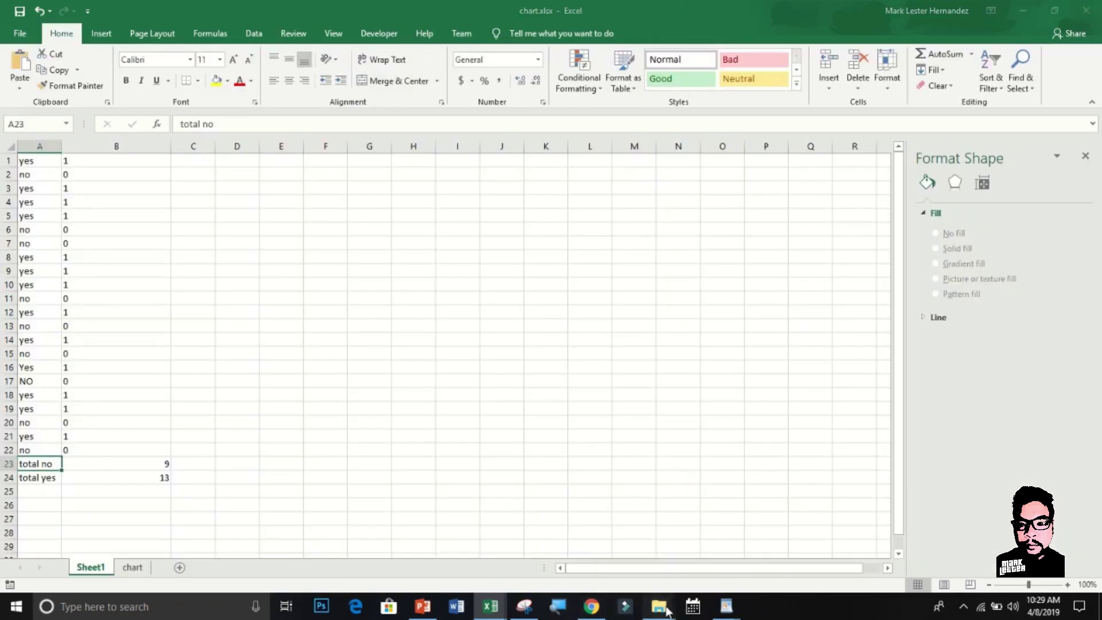
pyautogui.moveTo(658, 606)
pyautogui.click(520, 551)
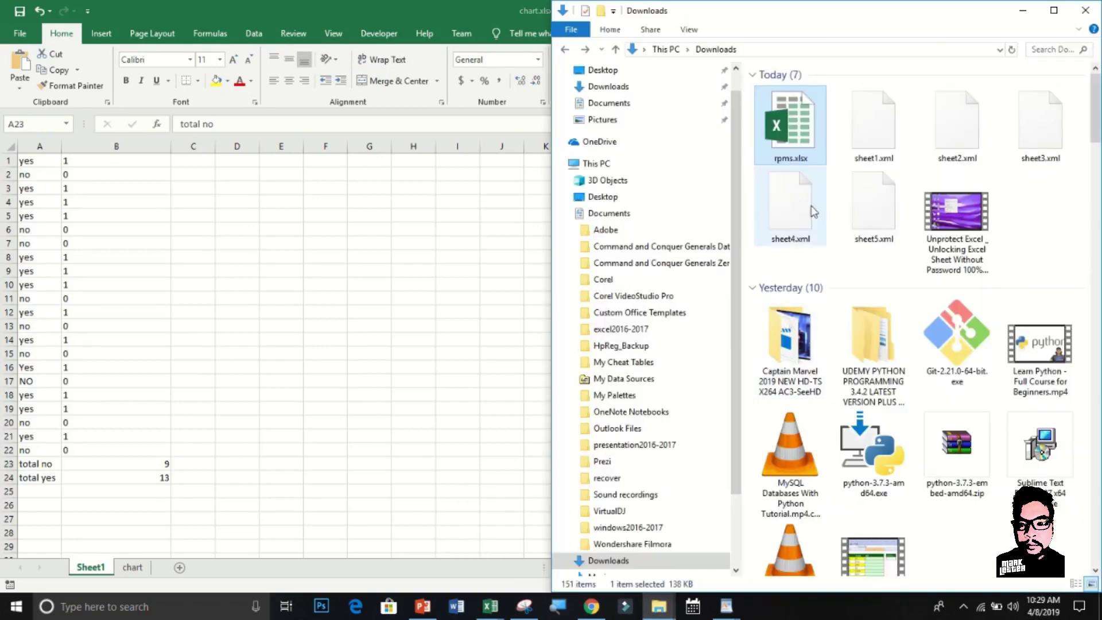
pyautogui.rightClick(807, 146)
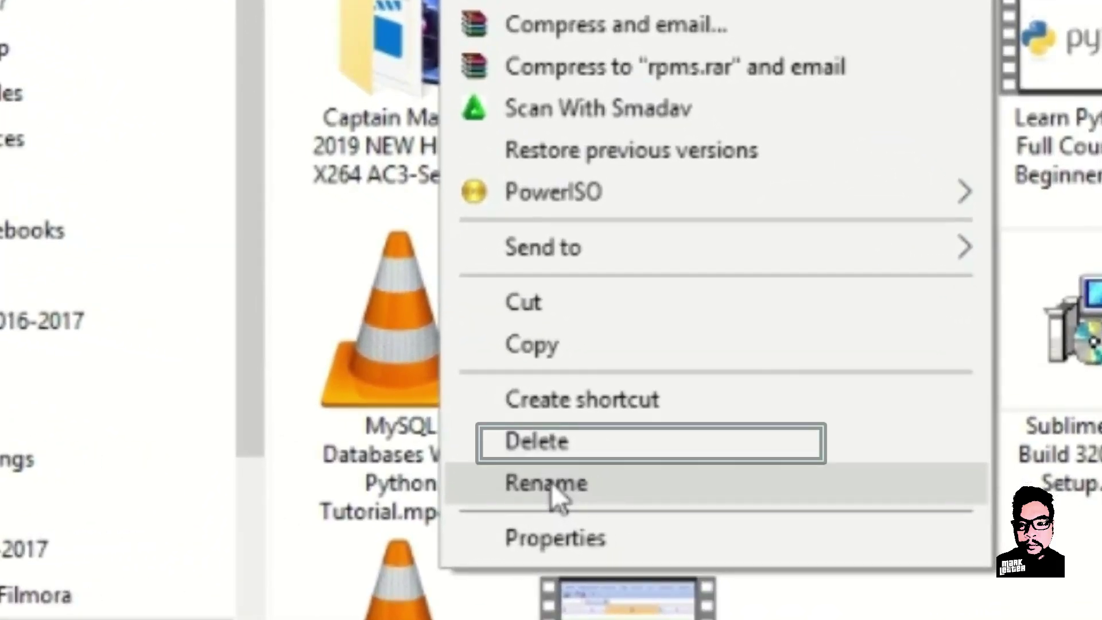
pyautogui.click(550, 482)
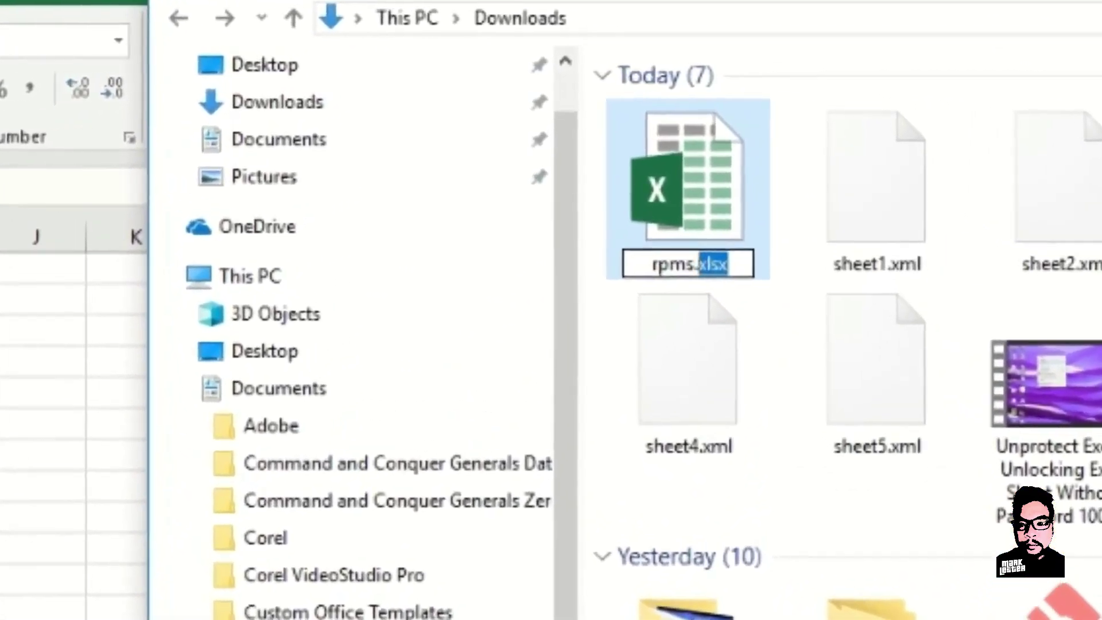
pyautogui.write('z')
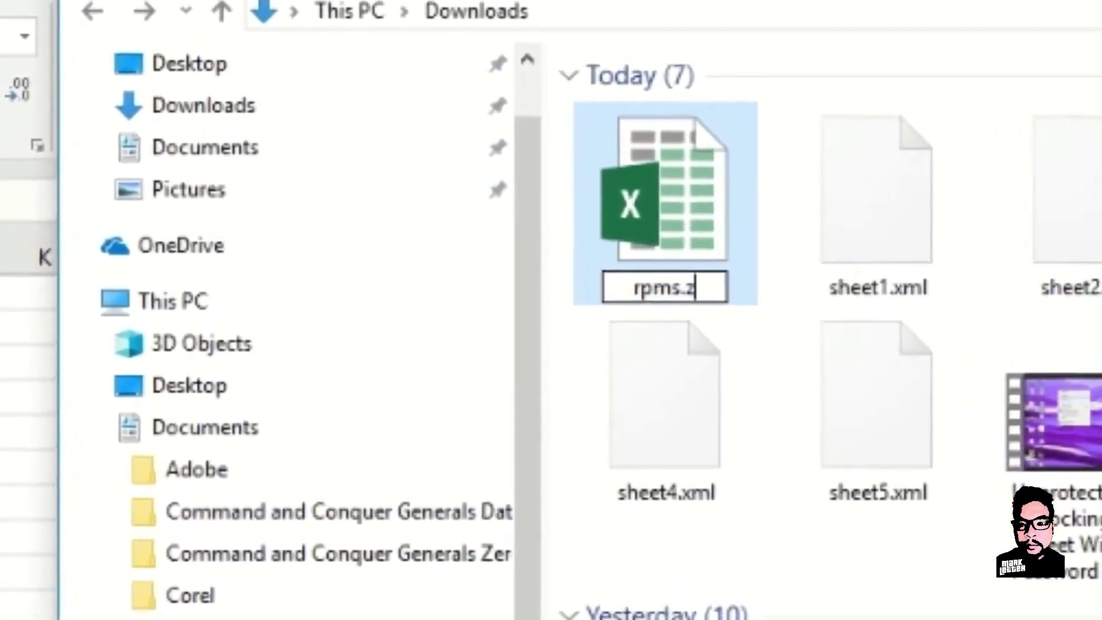
pyautogui.write('ip')
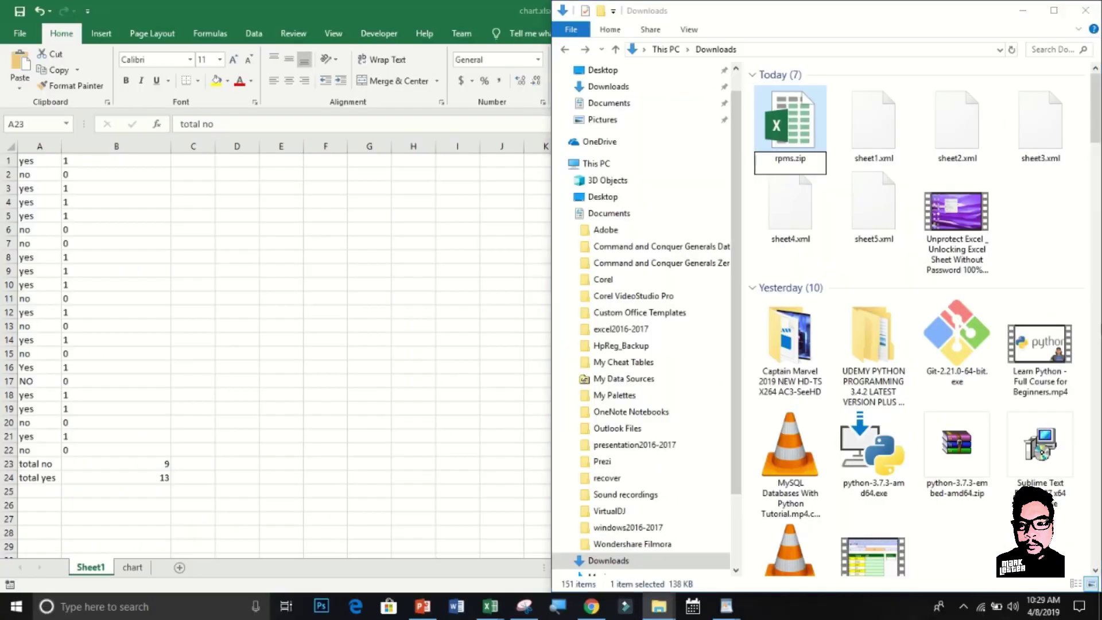
pyautogui.press('Return')
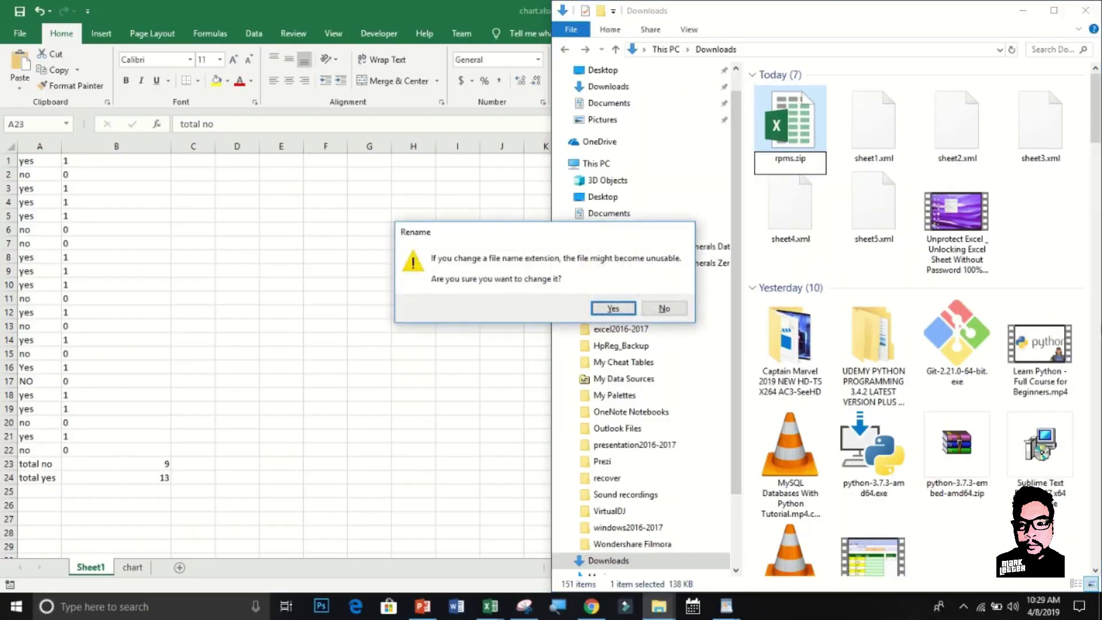
pyautogui.click(612, 310)
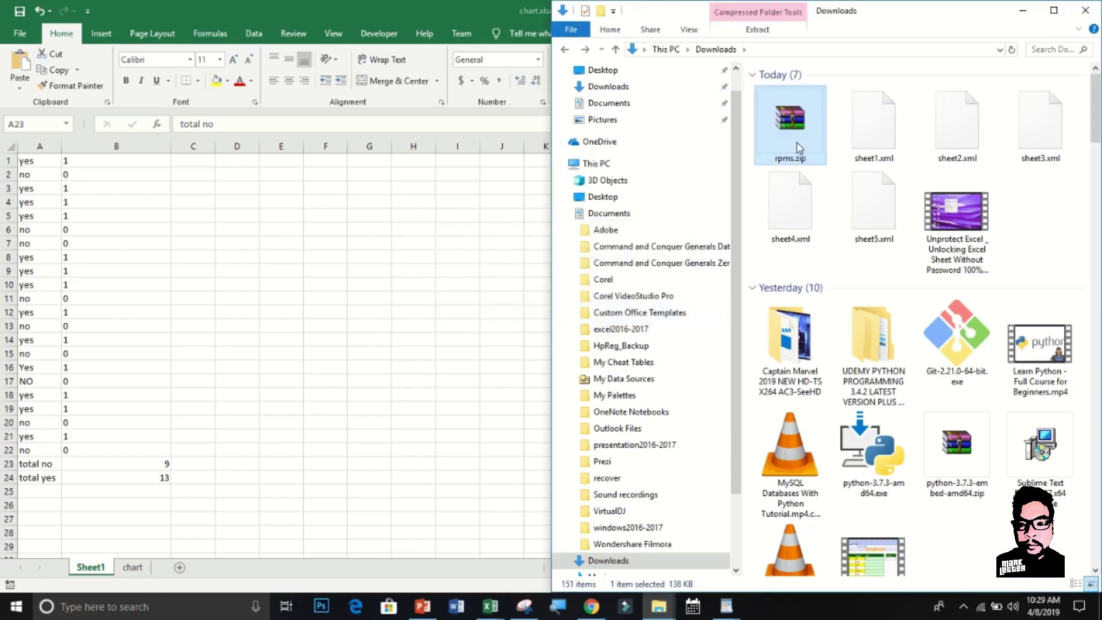
# - Open rpms.zip in WinRAR, browse into xl/worksheets, and select sheet7.xml
pyautogui.doubleClick(798, 148)
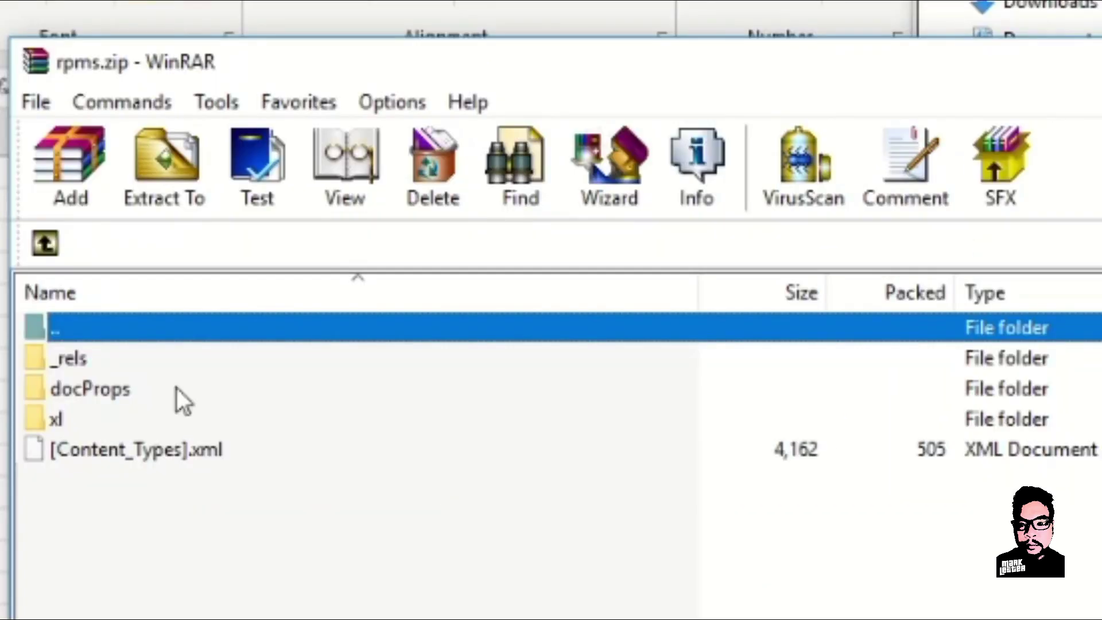
pyautogui.doubleClick(56, 421)
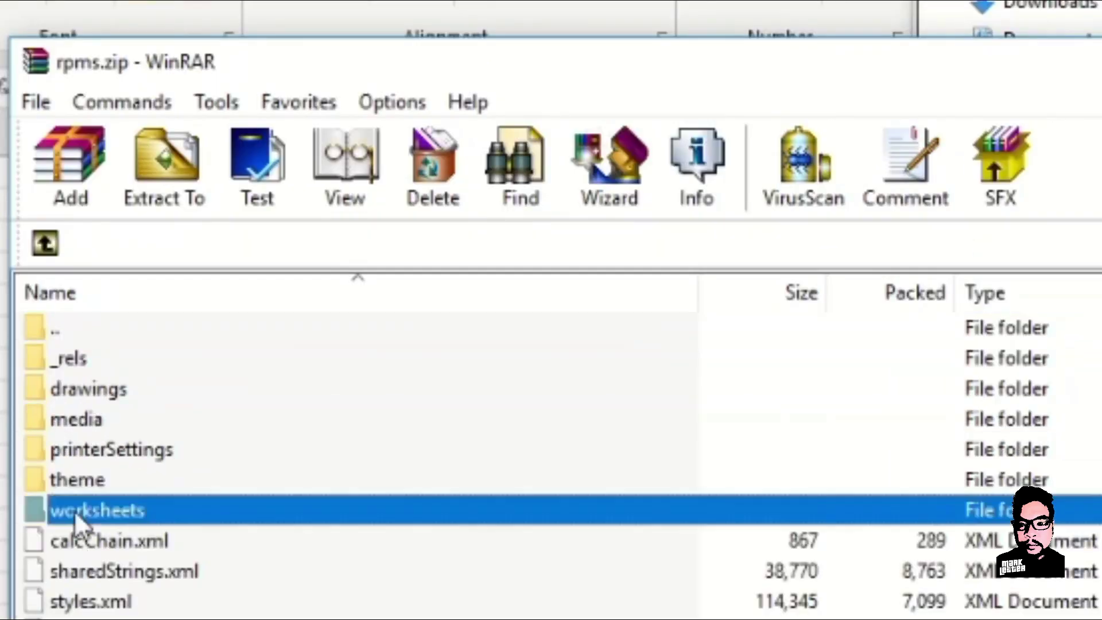
pyautogui.doubleClick(74, 509)
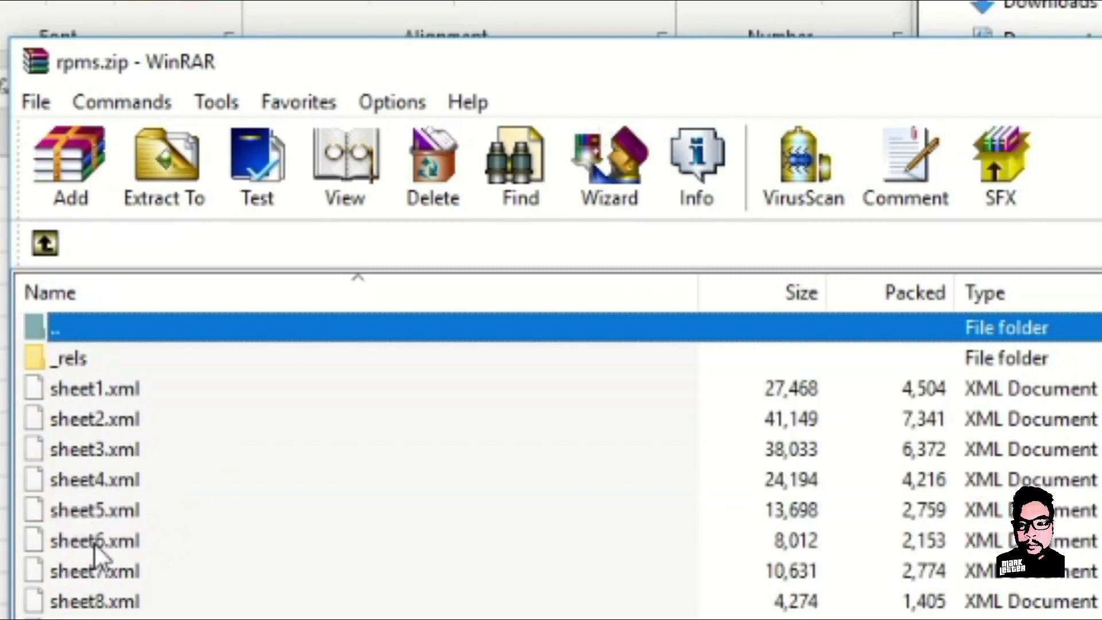
pyautogui.click(98, 568)
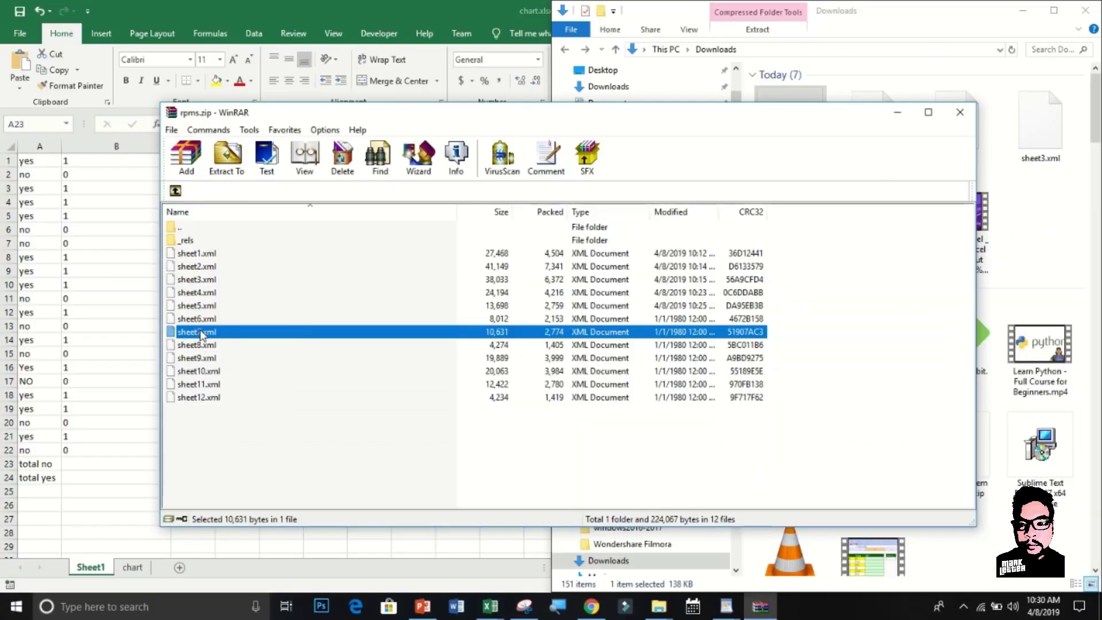
# - Open the extracted sheet7.xml in Downloads with WordPad
pyautogui.moveTo(1048, 241); pyautogui.dragTo(1048, 241)
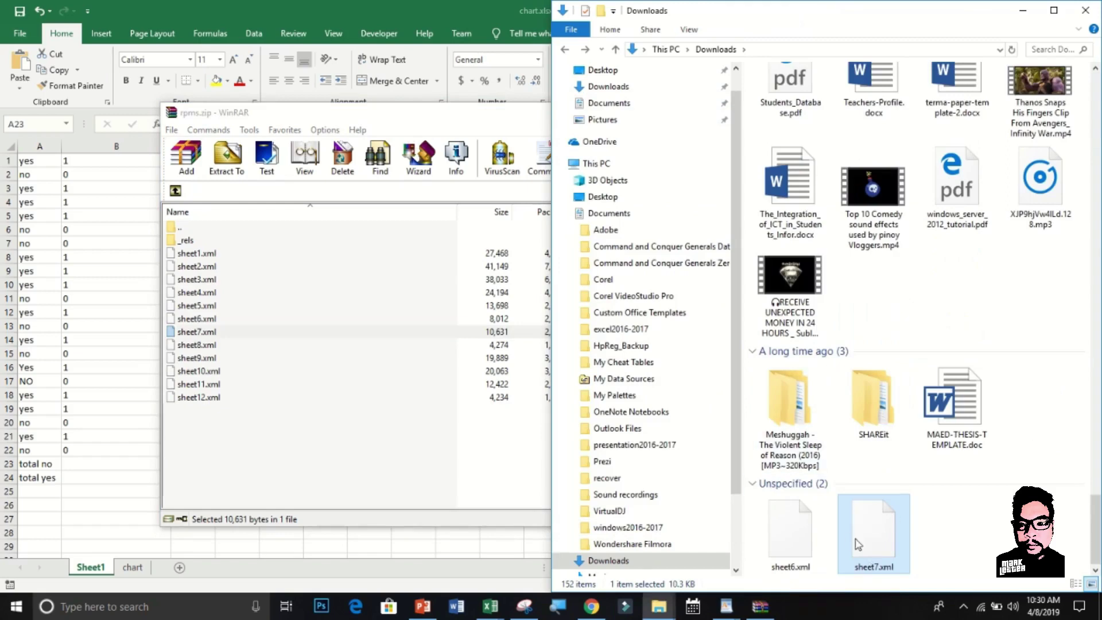
pyautogui.rightClick(880, 518)
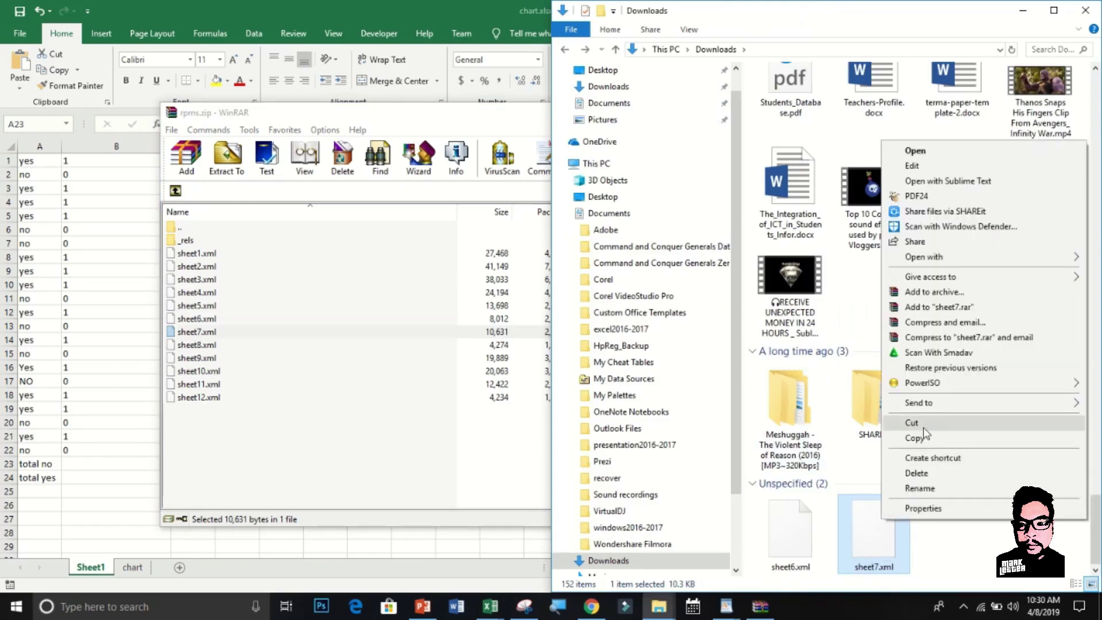
pyautogui.moveTo(694, 270)
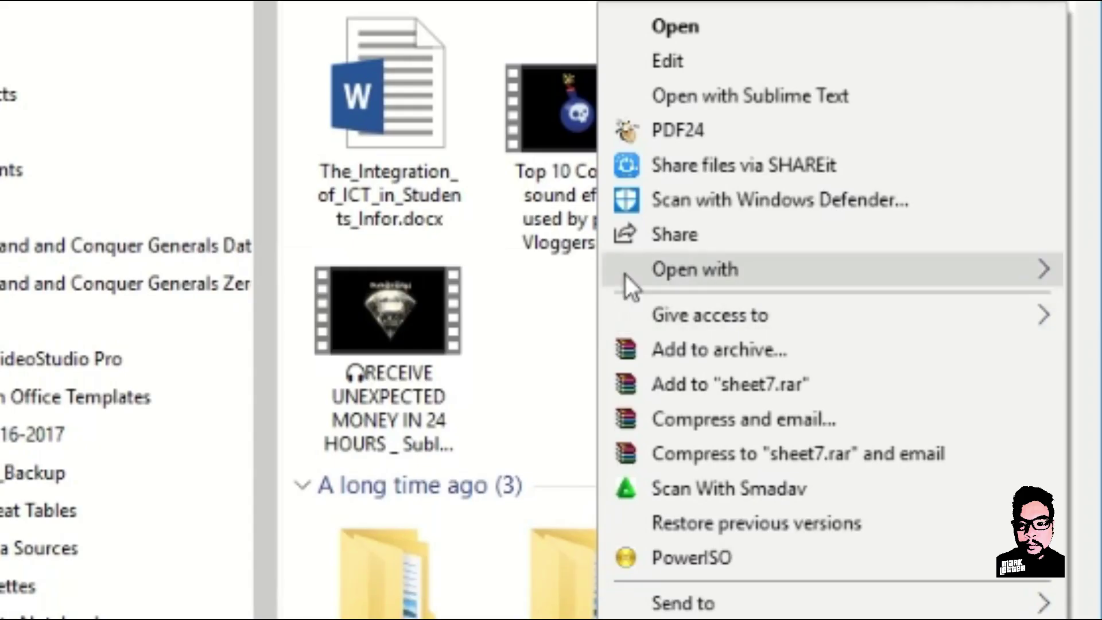
pyautogui.click(293, 482)
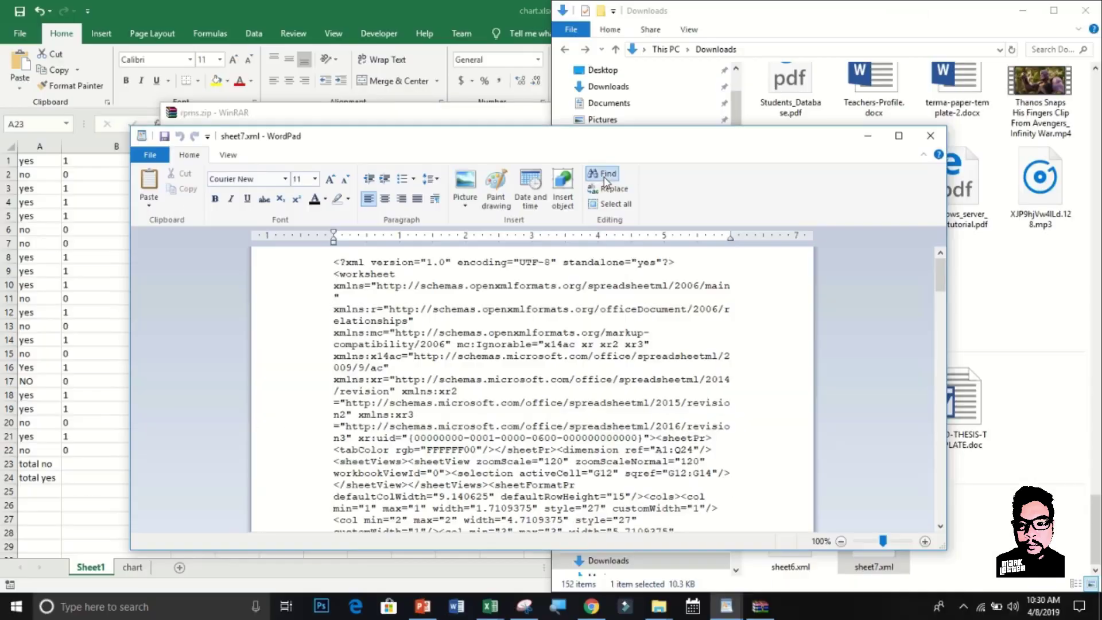
# - Find 'pro' and delete the sheetProtection element, restoring the '>' closing </sheetData>
pyautogui.click(605, 175)
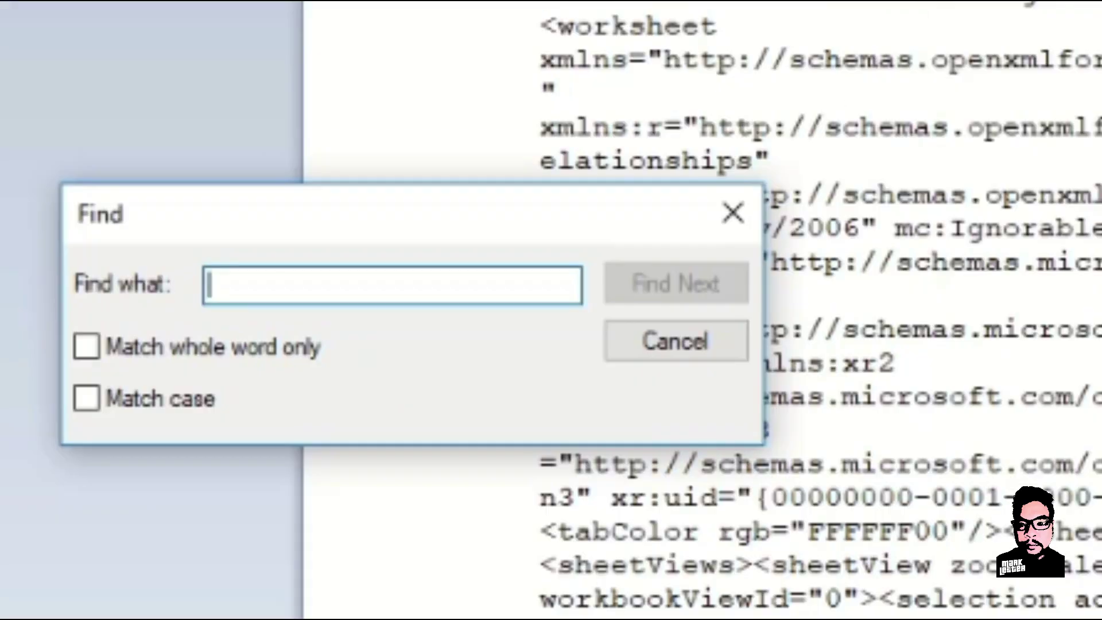
pyautogui.write('p')
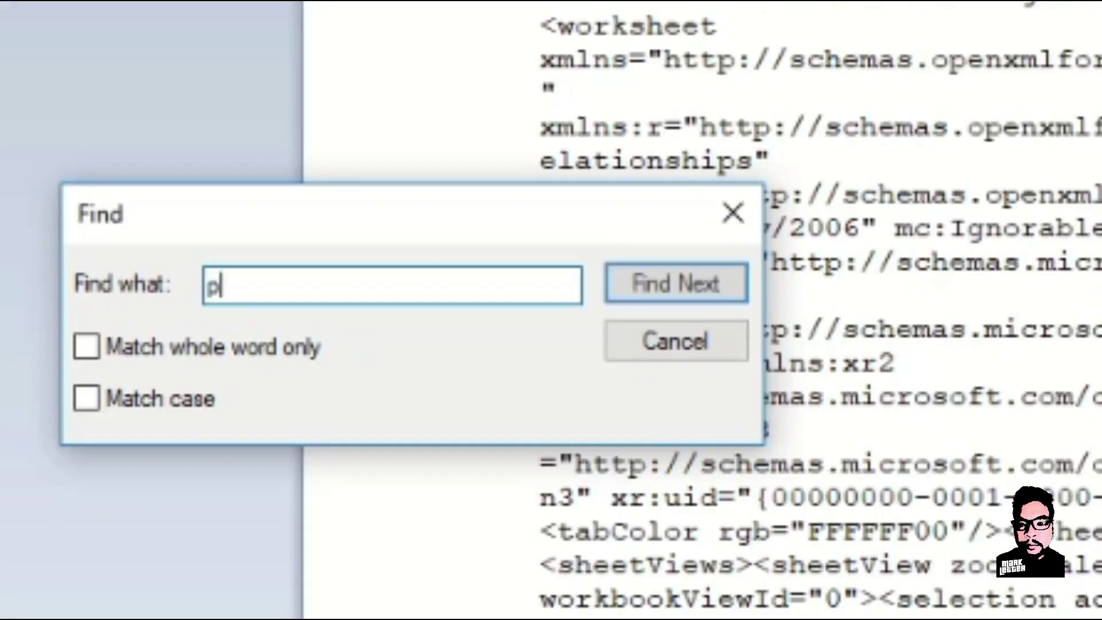
pyautogui.write('rotection')
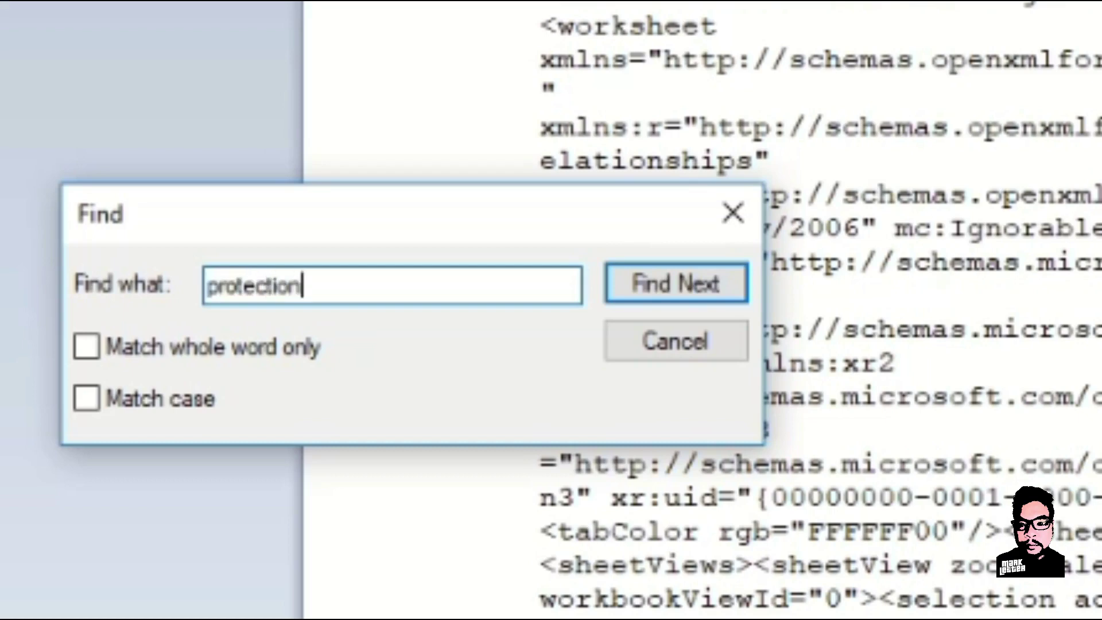
pyautogui.click(704, 288)
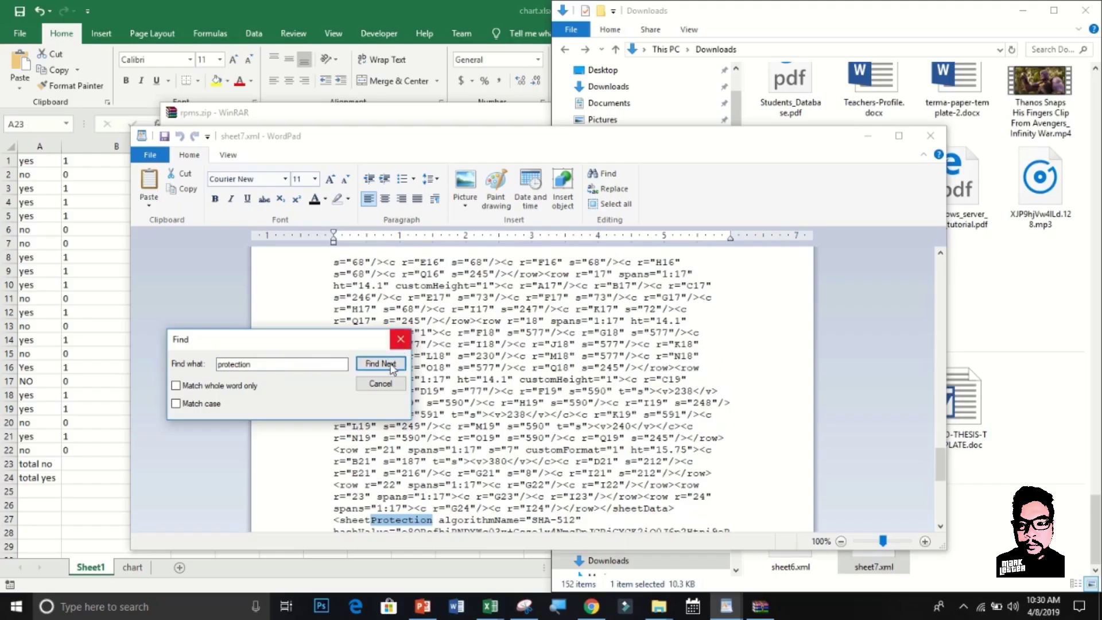
pyautogui.click(380, 384)
pyautogui.scroll(-3, 437, 405)
pyautogui.scroll(-2, 437, 405)
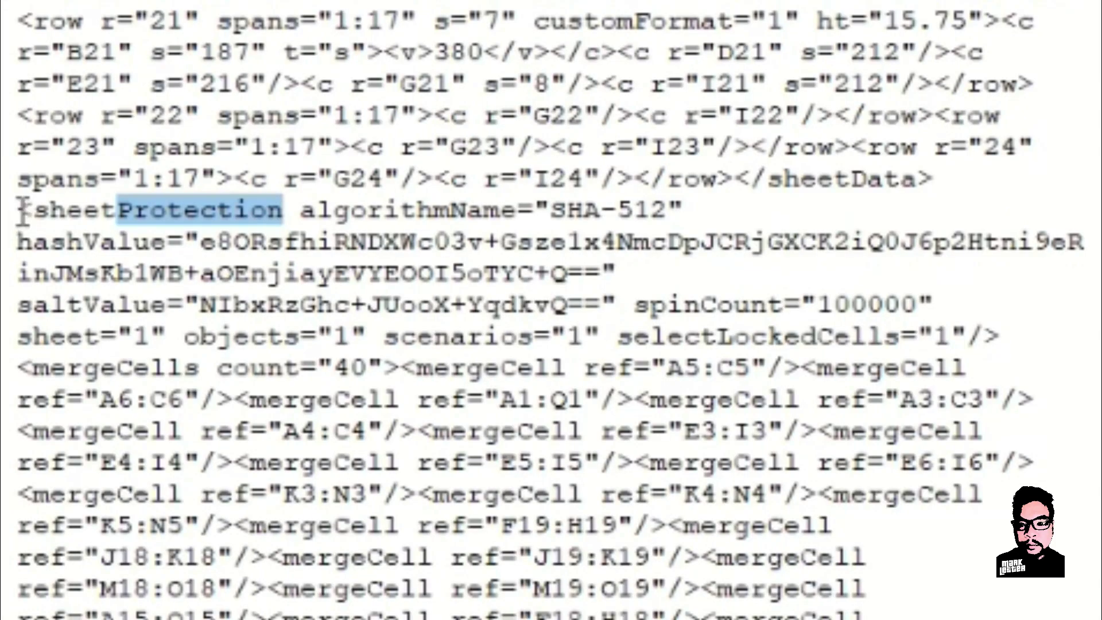
pyautogui.moveTo(22, 210)
pyautogui.mouseDown()
pyautogui.moveTo(228, 347)
pyautogui.moveTo(1001, 342)
pyautogui.mouseUp()
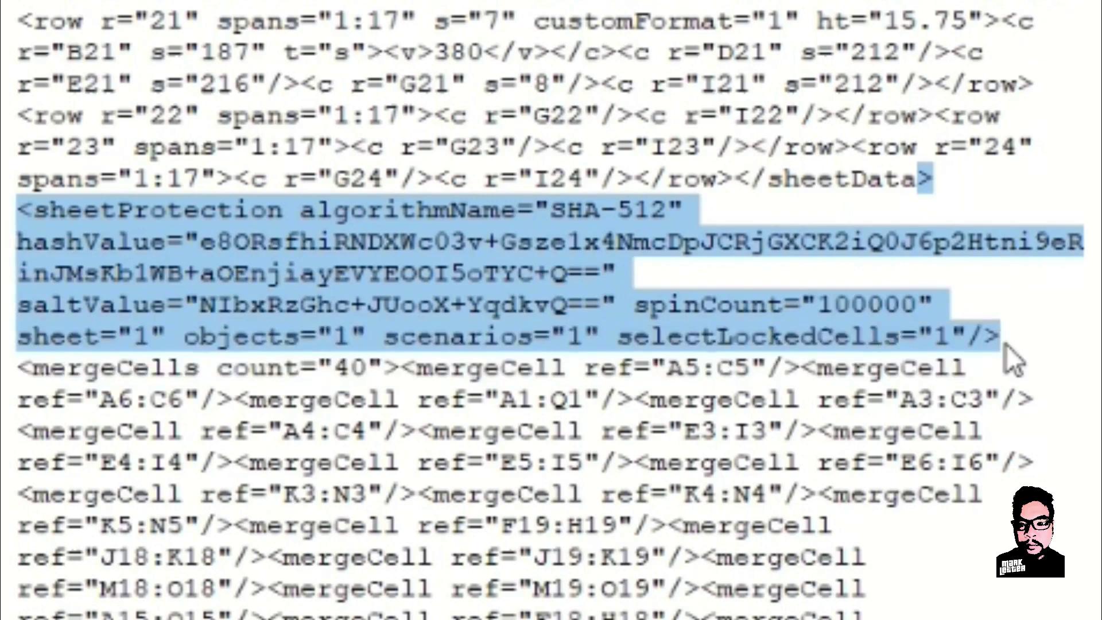
pyautogui.press('Delete')
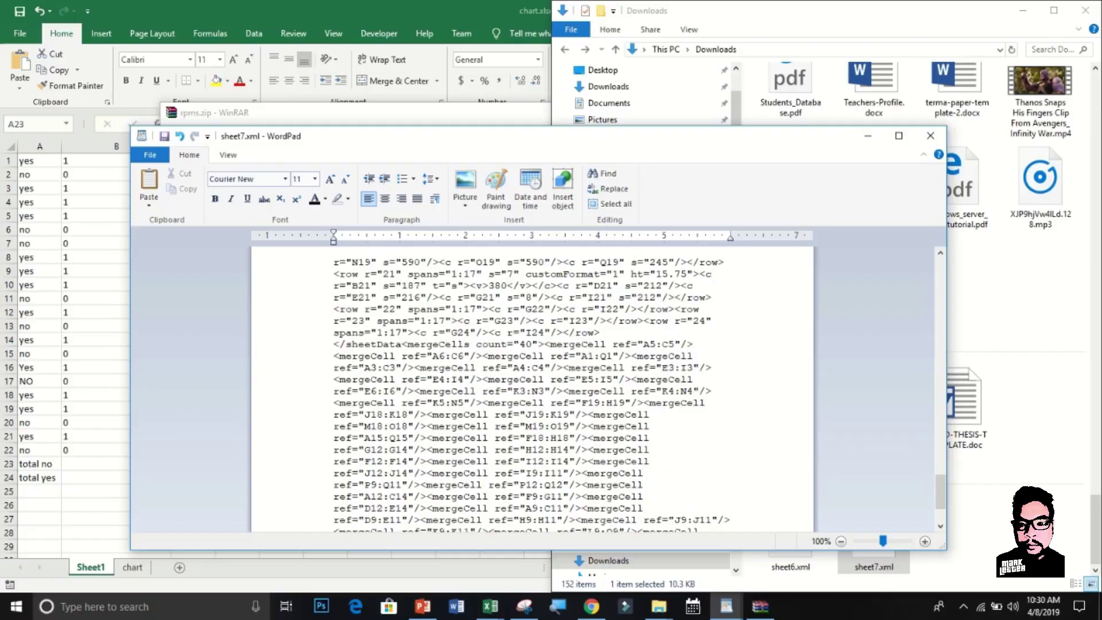
pyautogui.write('>')
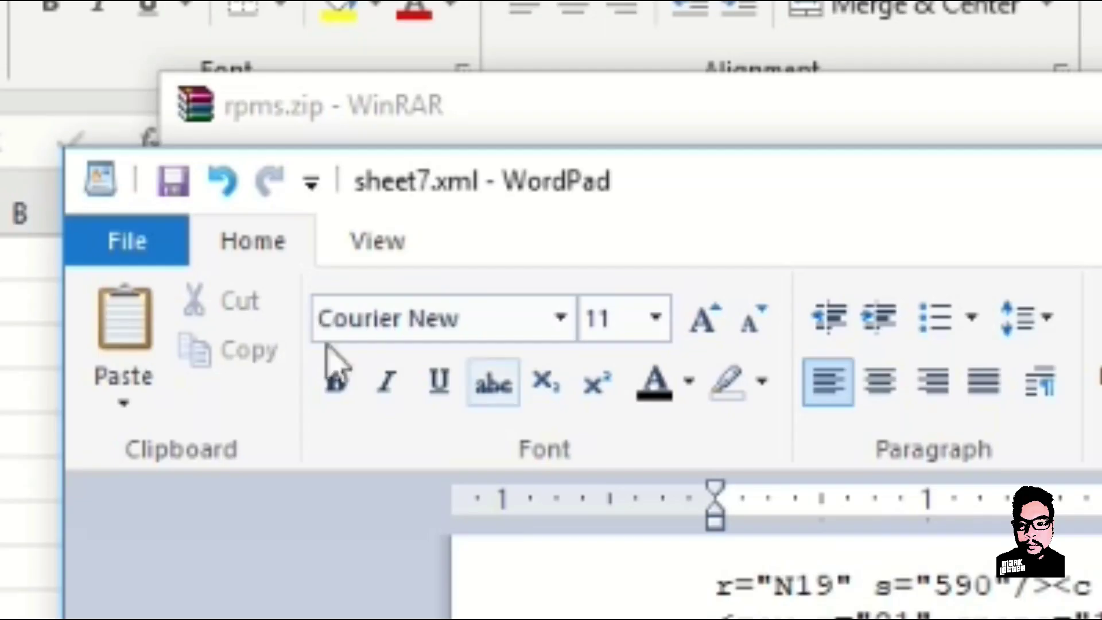
# - Save sheet7.xml, close WordPad, and add the file back into rpms.zip at 10,374 bytes
pyautogui.click(172, 192)
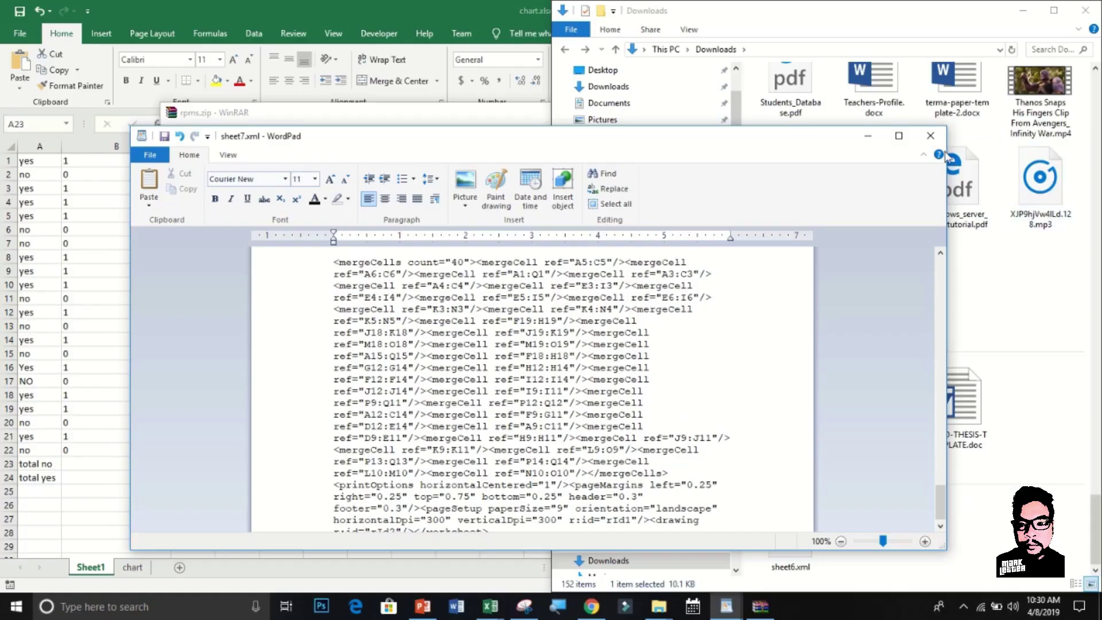
pyautogui.click(930, 138)
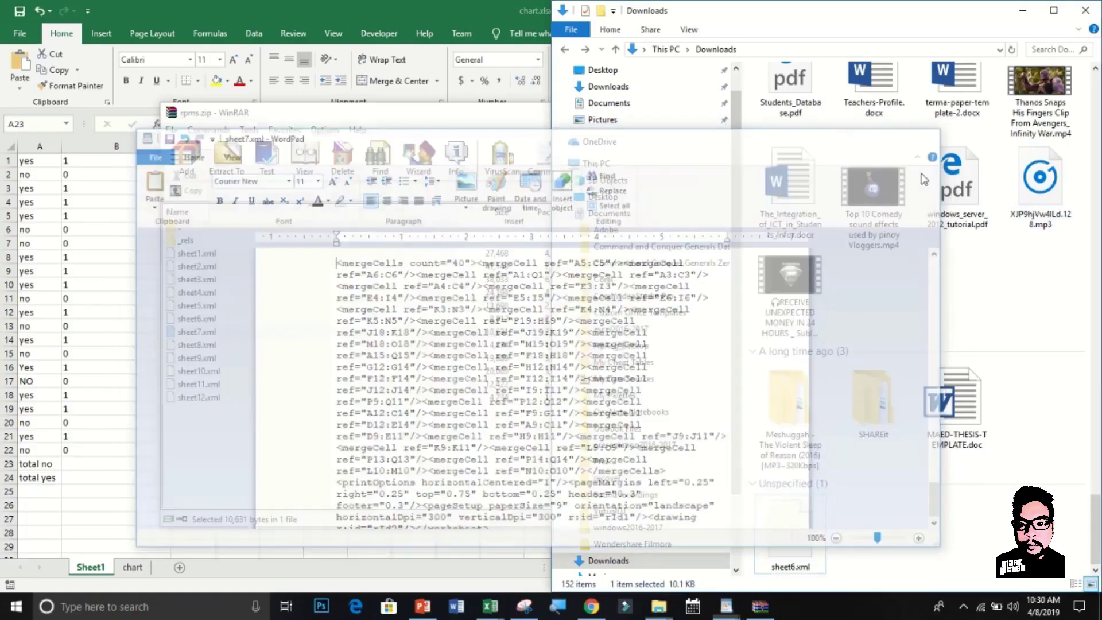
pyautogui.scroll(5, 882, 429)
pyautogui.scroll(5, 881, 429)
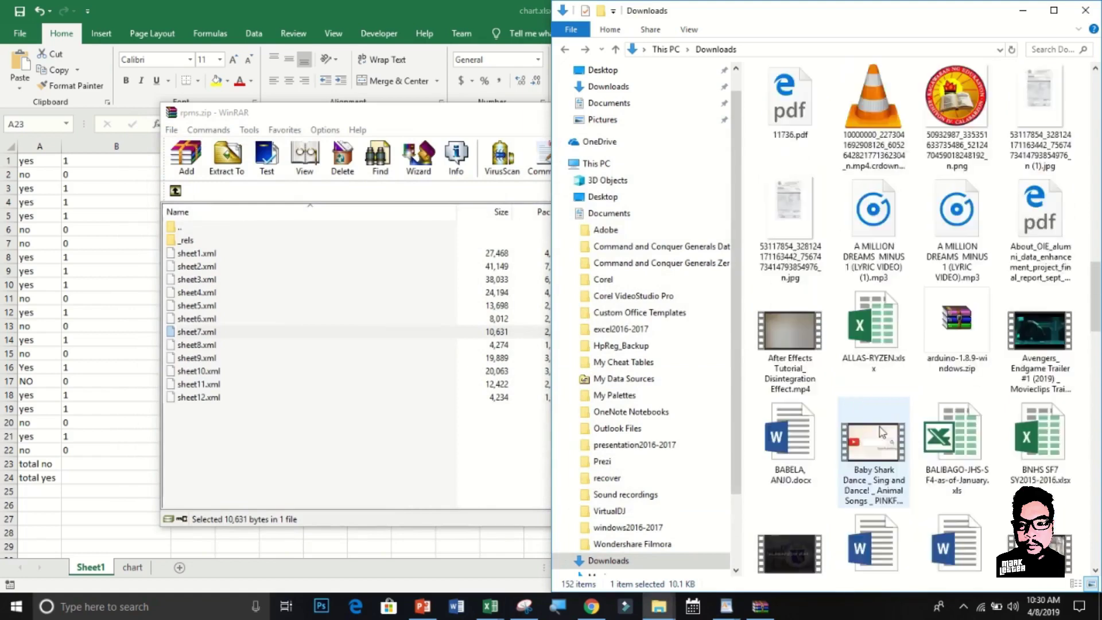
pyautogui.scroll(5, 882, 429)
pyautogui.scroll(5, 882, 430)
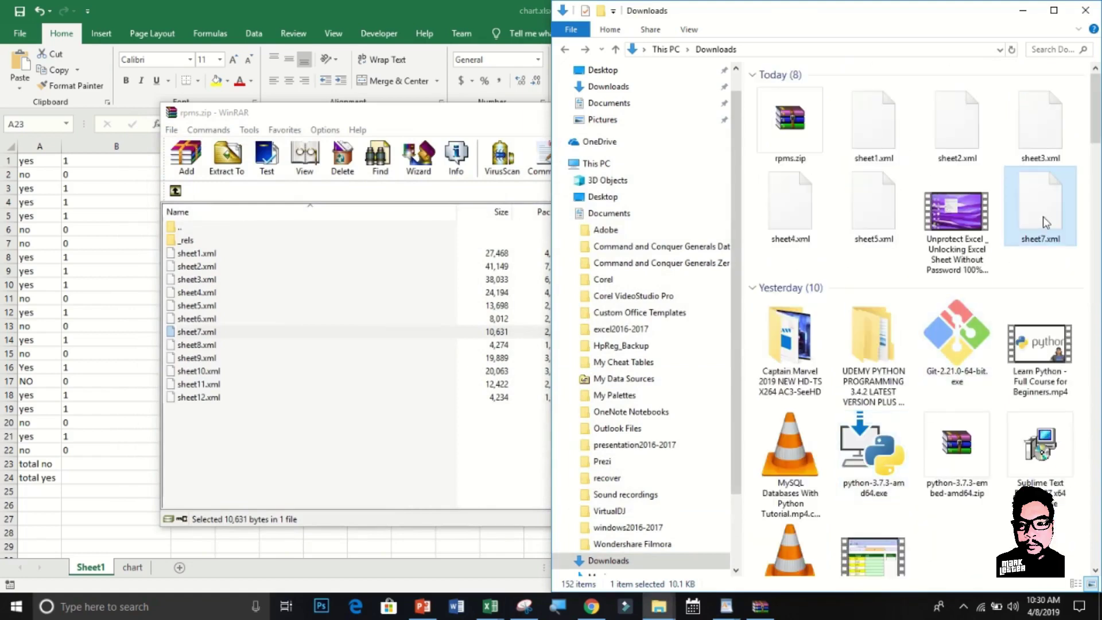
pyautogui.moveTo(288, 321); pyautogui.dragTo(289, 321)
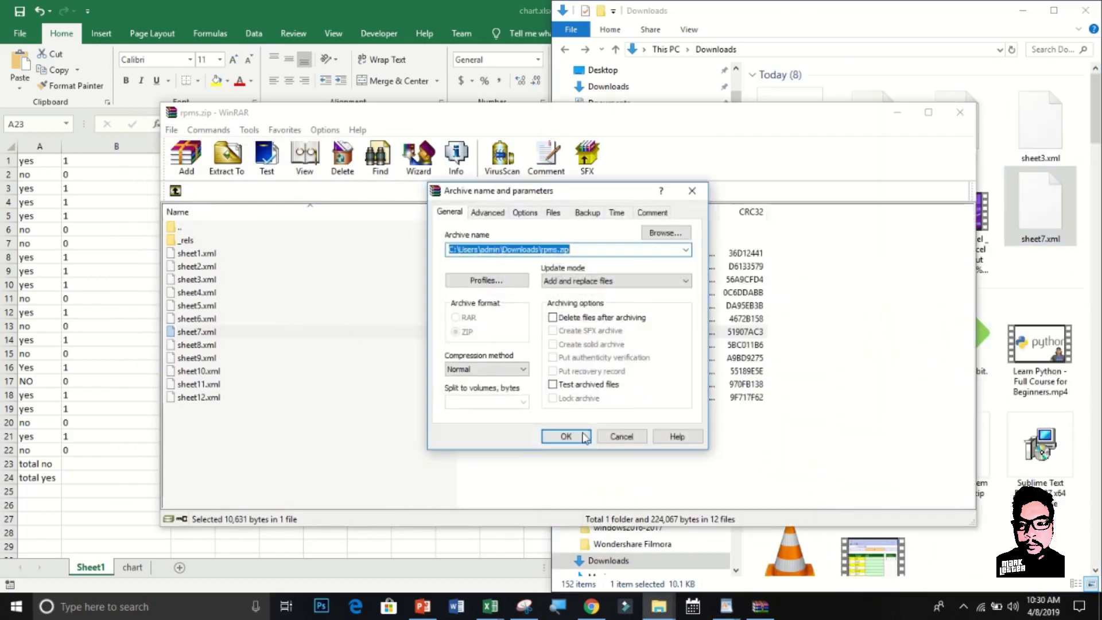
pyautogui.click(565, 435)
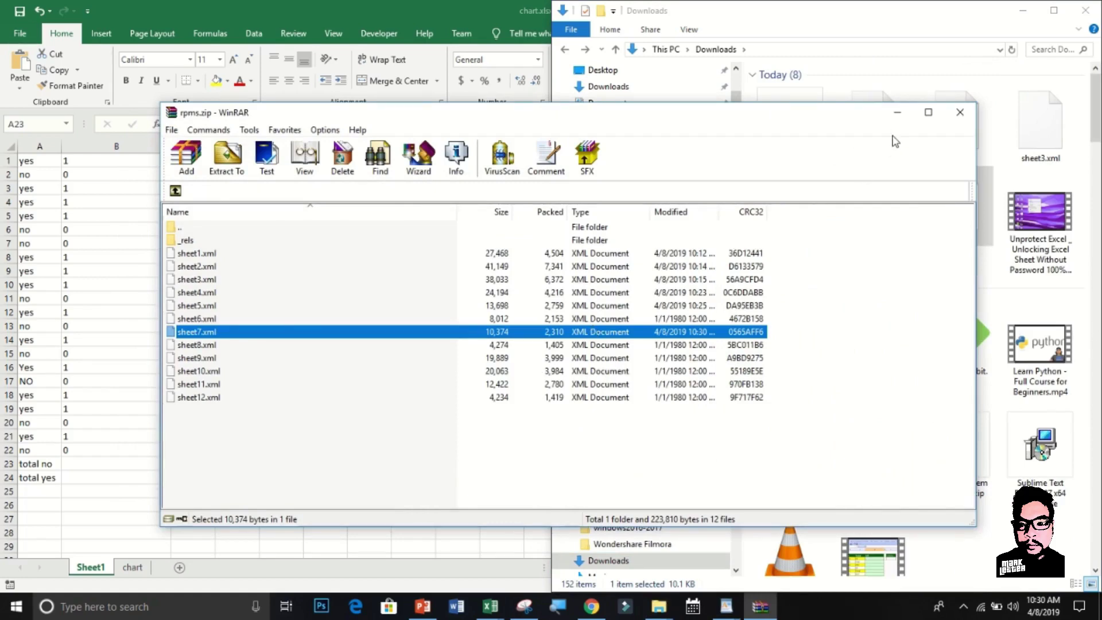
# - Delete the sheetProtection element from sheet6.xml in WordPad and save it
pyautogui.scroll(-10, 918, 287)
pyautogui.rightClick(801, 524)
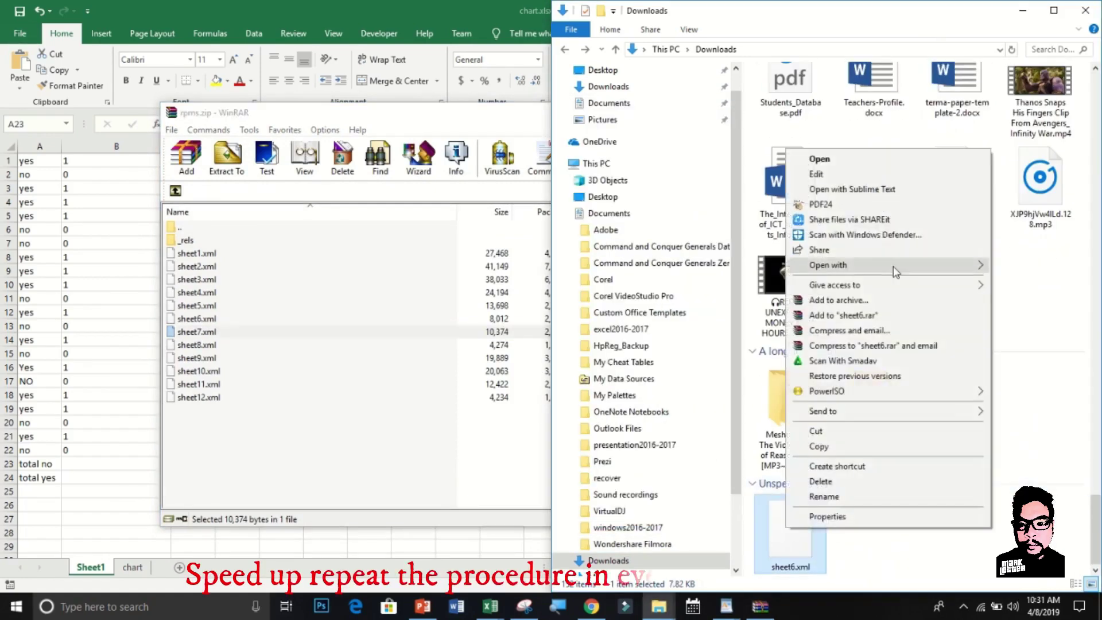
pyautogui.click(1033, 298)
pyautogui.hotkey('ctrl', 'f')
pyautogui.write('protecti')
pyautogui.press('Return')
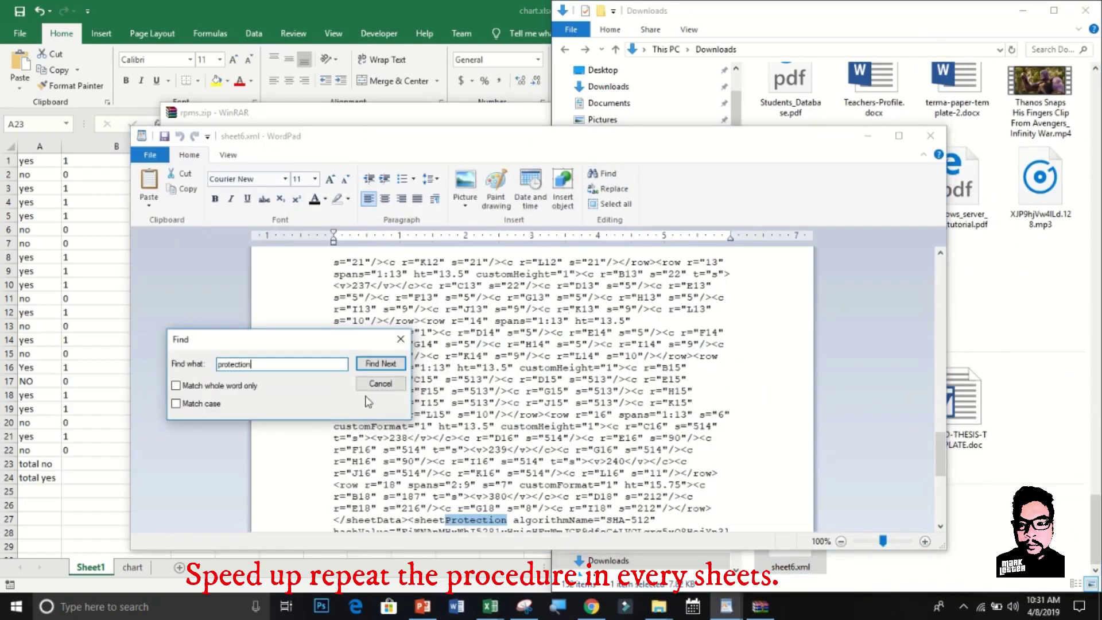
pyautogui.press('Escape')
pyautogui.moveTo(404, 379)
pyautogui.mouseDown()
pyautogui.moveTo(552, 426)
pyautogui.moveTo(696, 424)
pyautogui.mouseUp()
pyautogui.press('Delete')
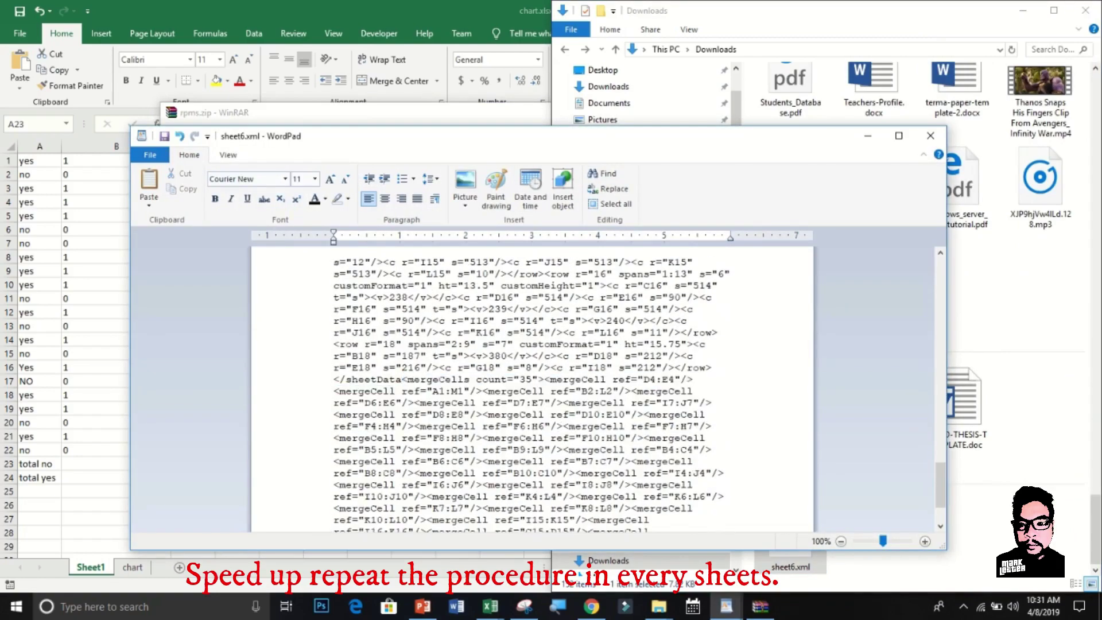
pyautogui.hotkey('ctrl', 's')
pyautogui.click(930, 135)
# - Extract sheet8.xml, remove its sheetProtection element, and save it
pyautogui.click(423, 450)
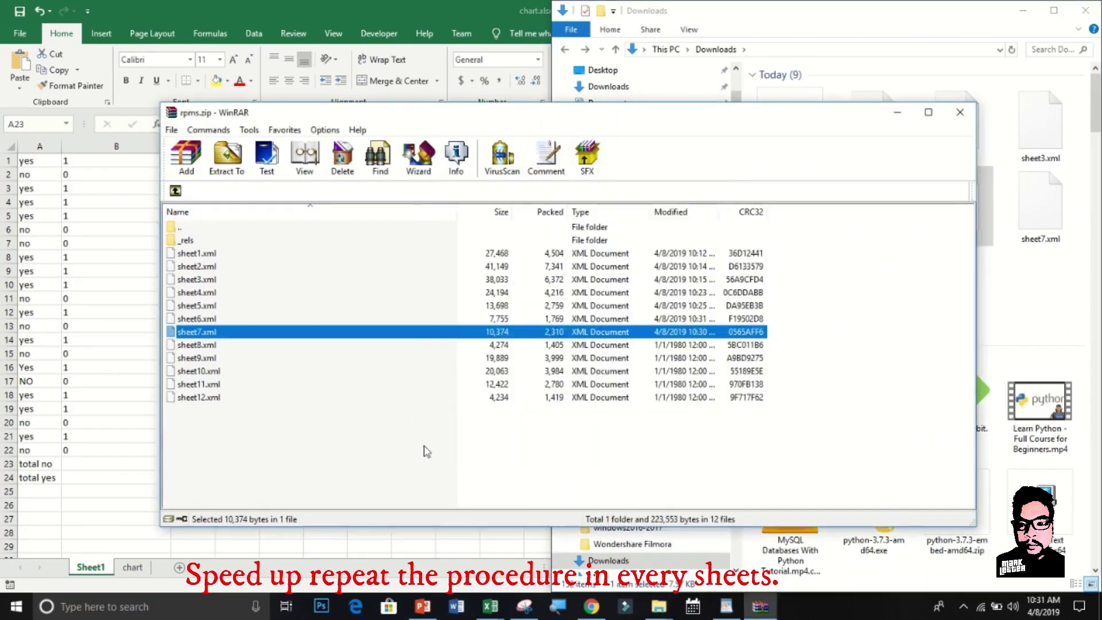
pyautogui.press('Down')
pyautogui.moveTo(197, 344); pyautogui.dragTo(918, 401)
pyautogui.rightClick(790, 539)
pyautogui.click(768, 253)
pyautogui.click(605, 173)
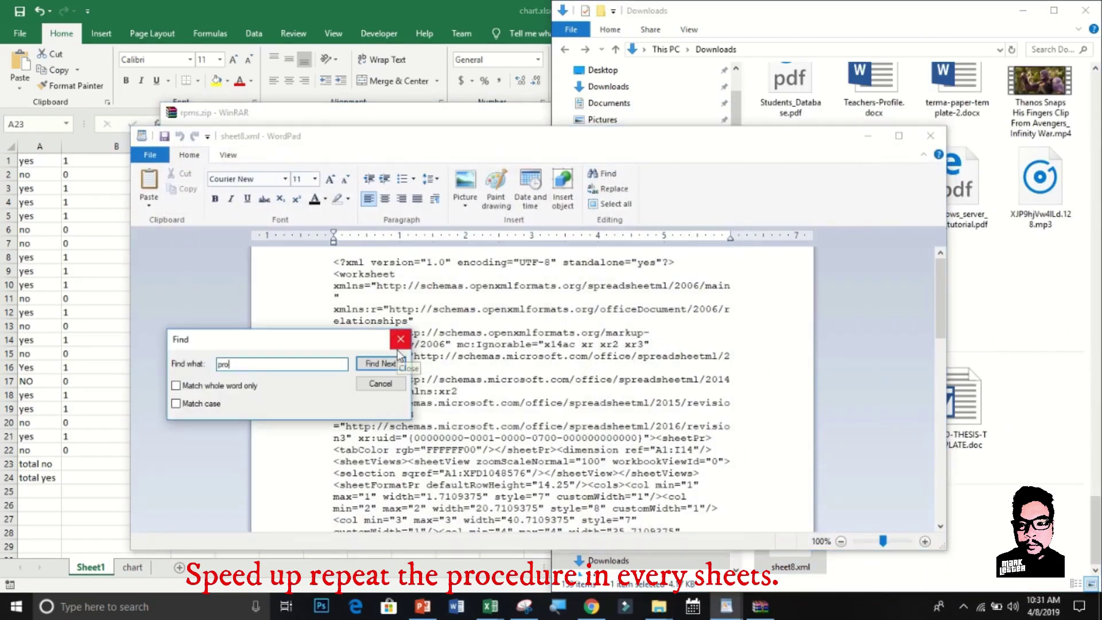
pyautogui.write('protection')
pyautogui.press('Return')
pyautogui.press('Escape')
pyautogui.moveTo(563, 449); pyautogui.dragTo(703, 511)
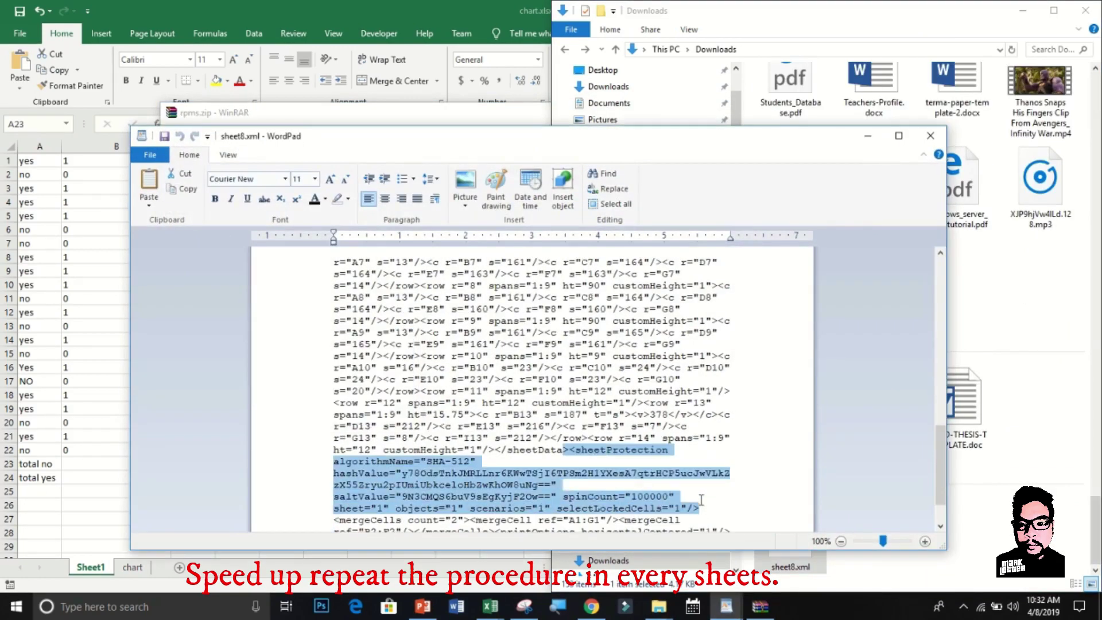
pyautogui.press('Delete')
pyautogui.hotkey('ctrl', 's')
pyautogui.click(930, 135)
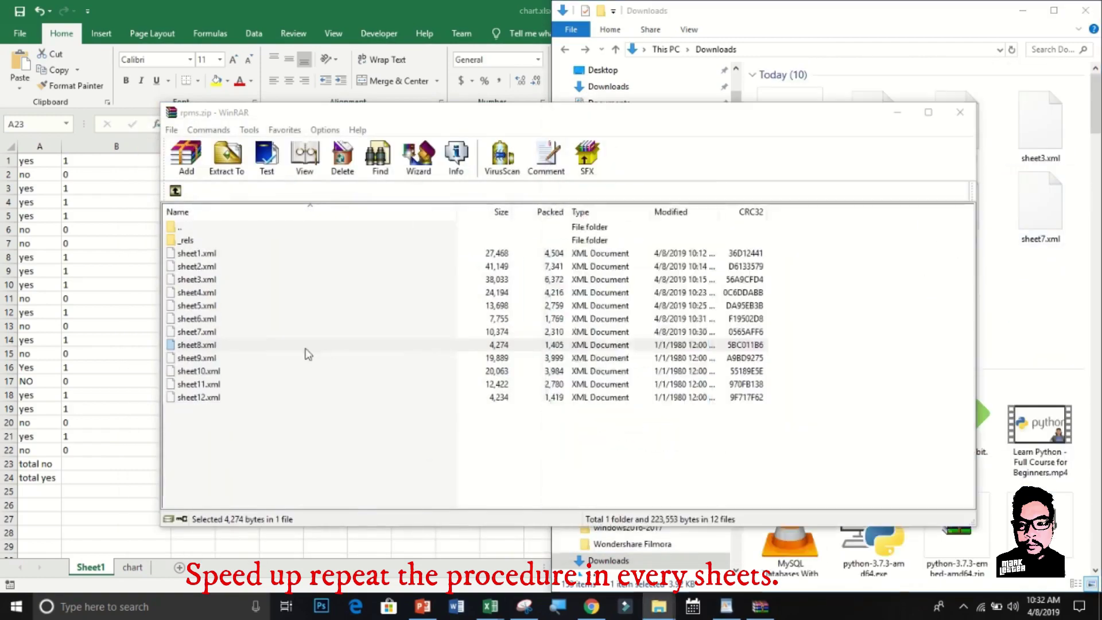
# - Extract sheet9.xml, strip its sheetProtection element, save, and add it back into rpms.zip
pyautogui.moveTo(308, 356); pyautogui.dragTo(1032, 325)
pyautogui.rightClick(792, 542)
pyautogui.click(1009, 258)
pyautogui.hotkey('ctrl', 'f')
pyautogui.write('protecti')
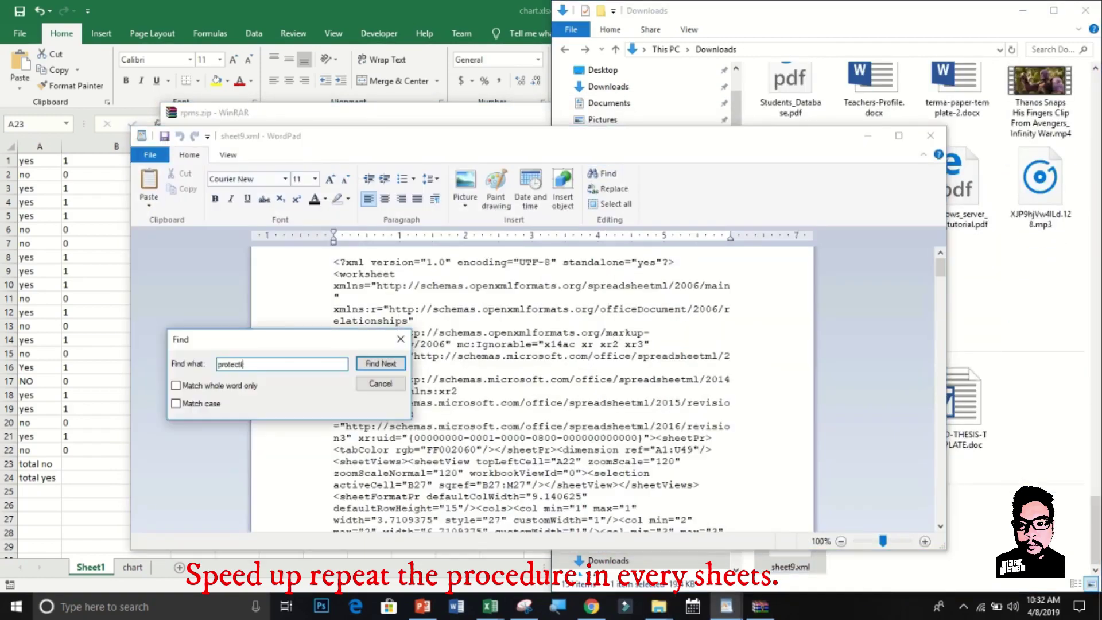
pyautogui.write('on')
pyautogui.click(361, 364)
pyautogui.press('Escape')
pyautogui.moveTo(494, 449); pyautogui.dragTo(711, 514)
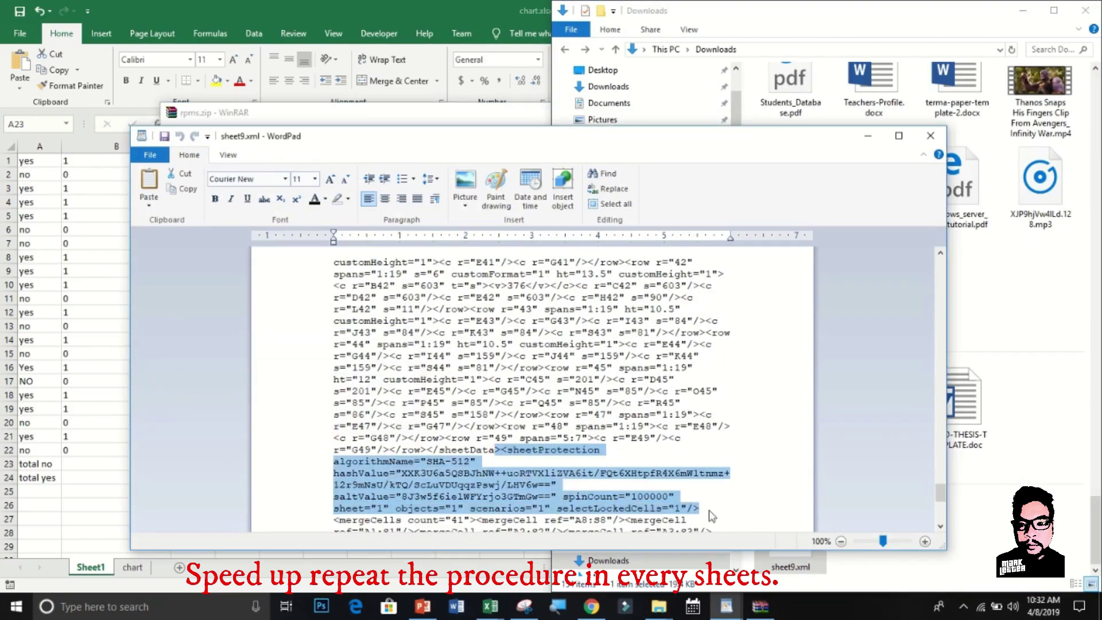
pyautogui.press('Delete')
pyautogui.hotkey('ctrl', 's')
pyautogui.click(930, 136)
pyautogui.moveTo(789, 551)
pyautogui.mouseDown()
pyautogui.moveTo(251, 357)
pyautogui.moveTo(791, 533)
pyautogui.mouseUp()
pyautogui.press('Return')
pyautogui.click(198, 371)
# - Open sheet10.xml in WordPad and delete its sheetProtection element
pyautogui.rightClick(790, 534)
pyautogui.click(591, 351)
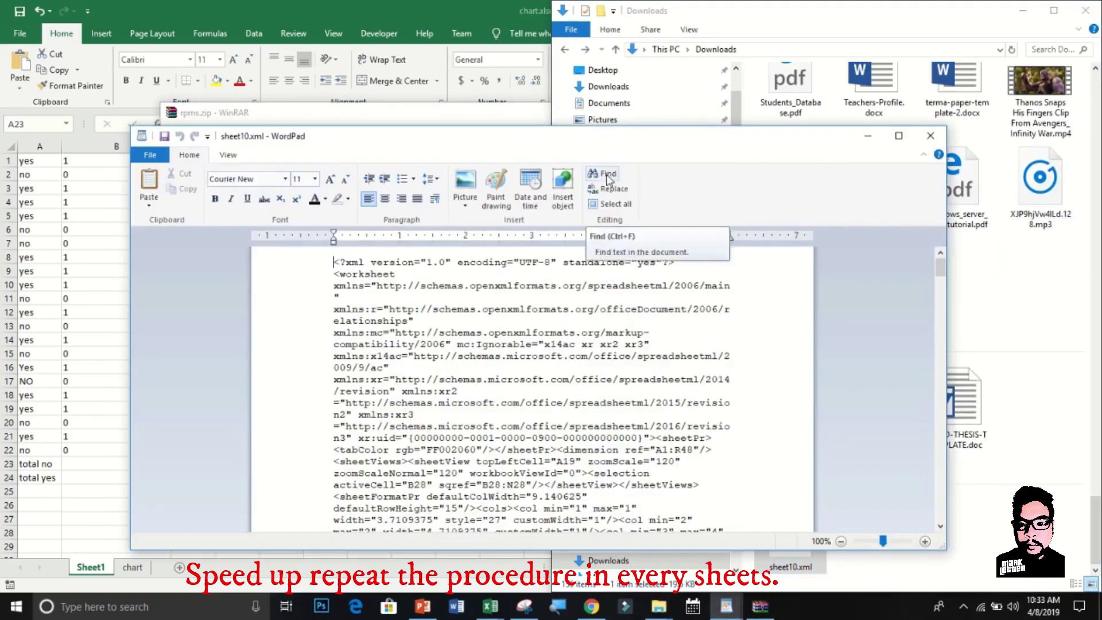
pyautogui.click(607, 173)
pyautogui.press('Return')
pyautogui.press('Escape')
pyautogui.scroll(-5, 516, 402)
pyautogui.moveTo(333, 344)
pyautogui.mouseDown()
pyautogui.moveTo(568, 390)
pyautogui.moveTo(706, 393)
pyautogui.mouseUp()
pyautogui.press('Delete')
pyautogui.scroll(-2, 379, 304)
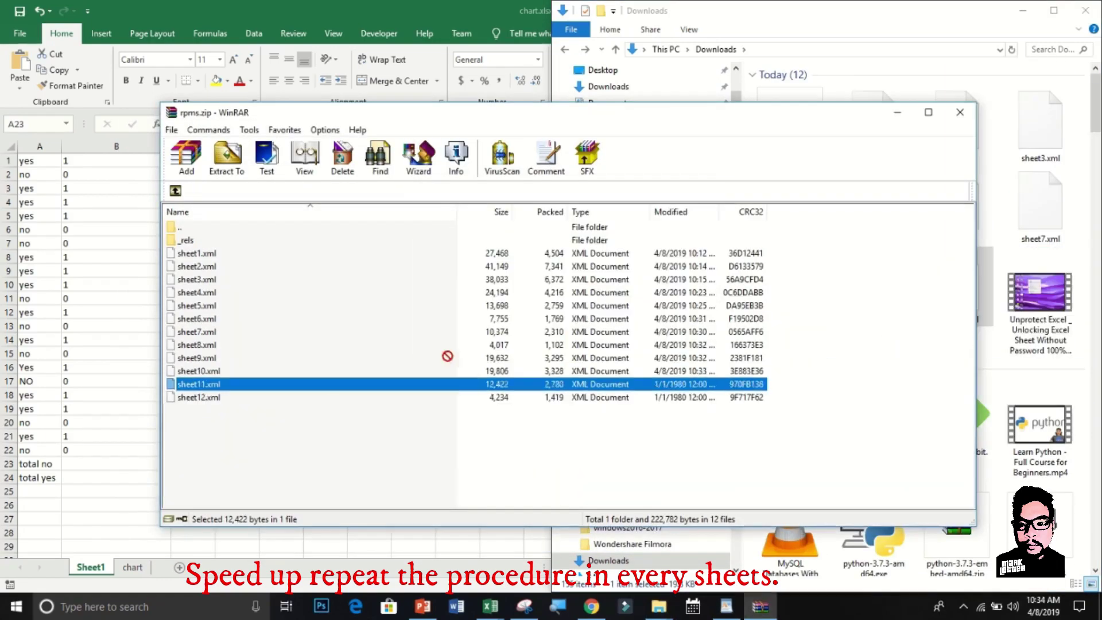
# - Remove sheetProtection from sheet11.xml, save, and update it in rpms.zip at 12,165 bytes
pyautogui.rightClick(796, 544)
pyautogui.hotkey('ctrl', 'f')
pyautogui.write('protection')
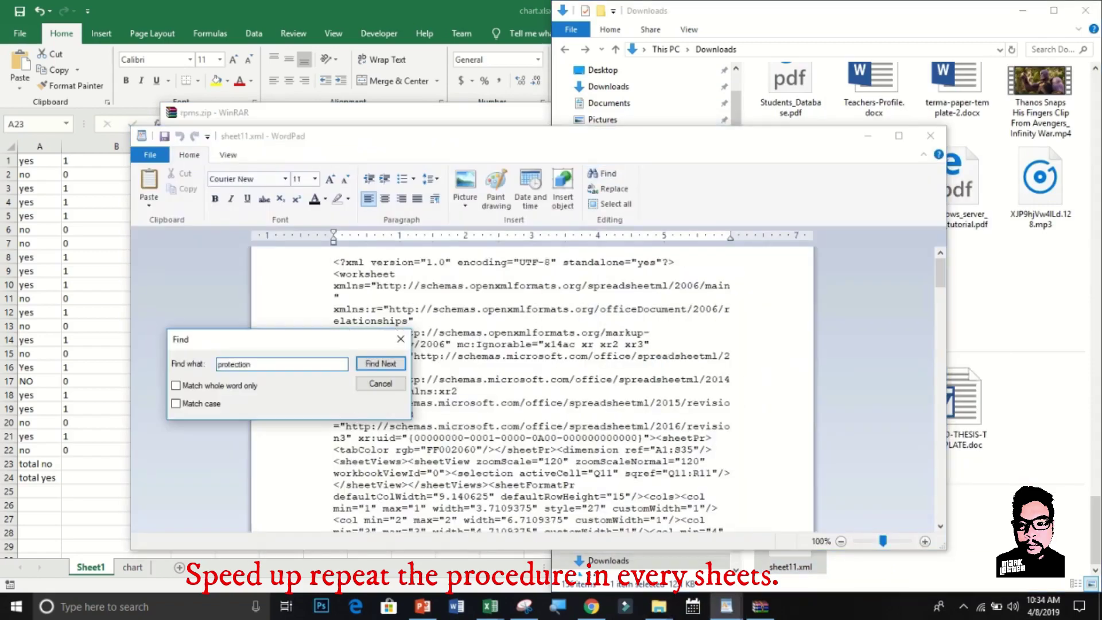
pyautogui.press('Return')
pyautogui.moveTo(333, 344)
pyautogui.mouseDown()
pyautogui.moveTo(580, 390)
pyautogui.moveTo(558, 394)
pyautogui.mouseUp()
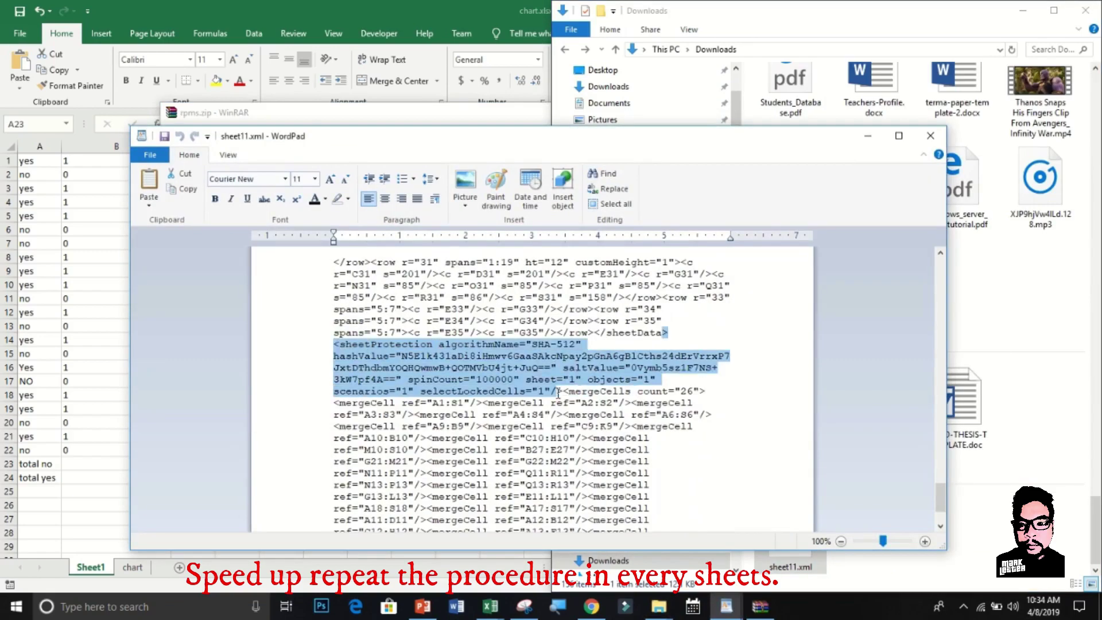
pyautogui.press('Delete')
pyautogui.hotkey('ctrl', 's')
pyautogui.click(930, 136)
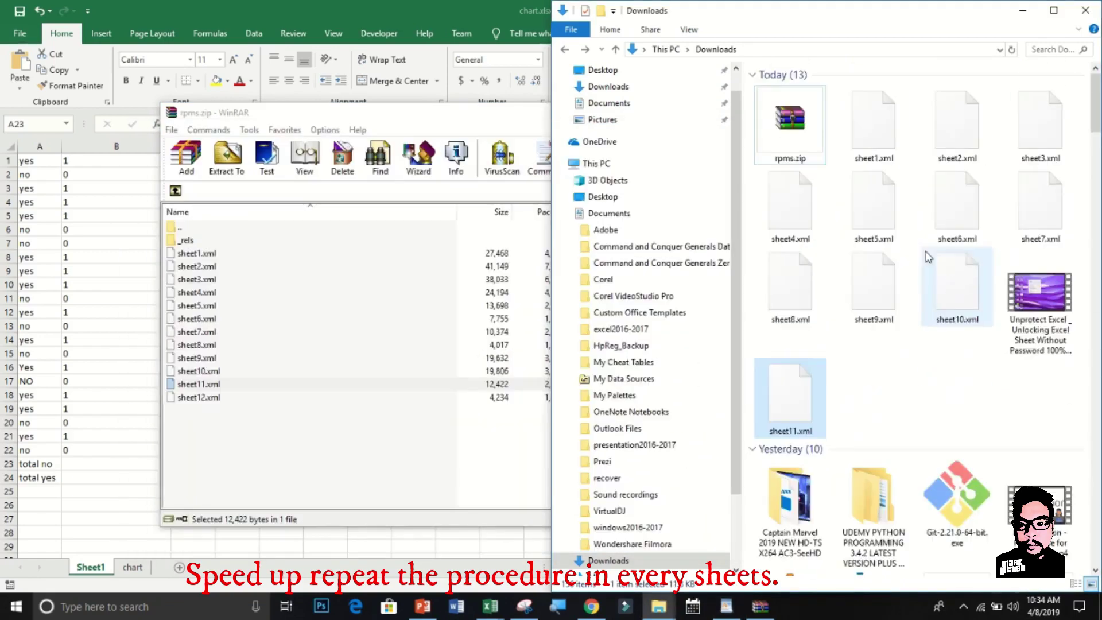
pyautogui.moveTo(782, 394); pyautogui.dragTo(566, 436)
pyautogui.click(566, 436)
# - Strip sheetProtection from sheet12.xml, save it, and drag it back into rpms.zip
pyautogui.rightClick(995, 504)
pyautogui.click(740, 313)
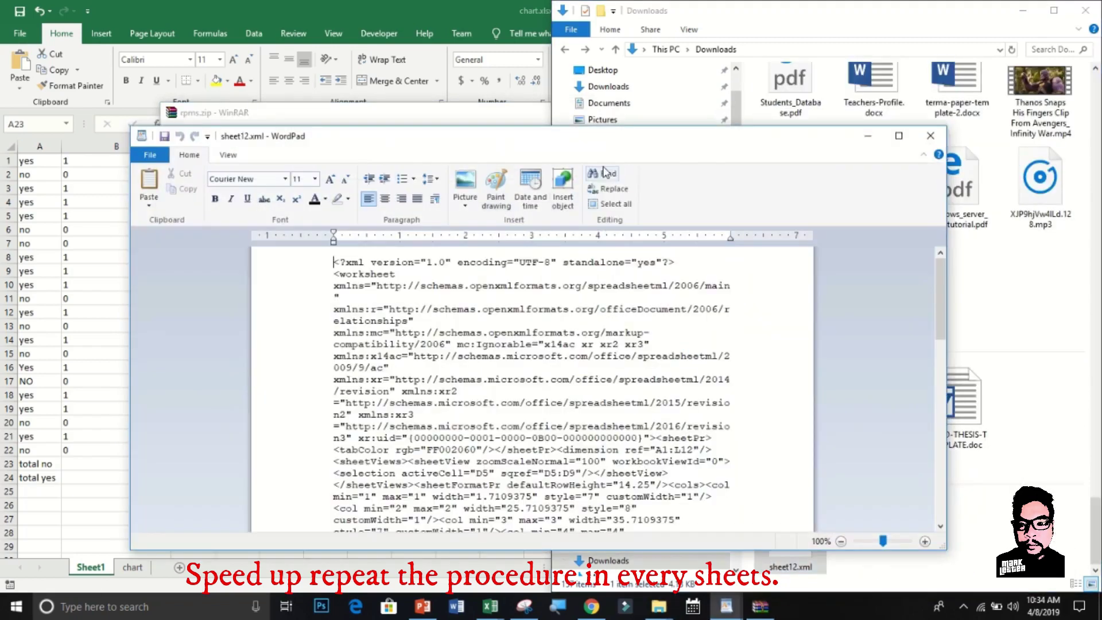
pyautogui.hotkey('ctrl', 'f')
pyautogui.write('protect')
pyautogui.press('Return')
pyautogui.click(380, 384)
pyautogui.moveTo(439, 385); pyautogui.dragTo(700, 434)
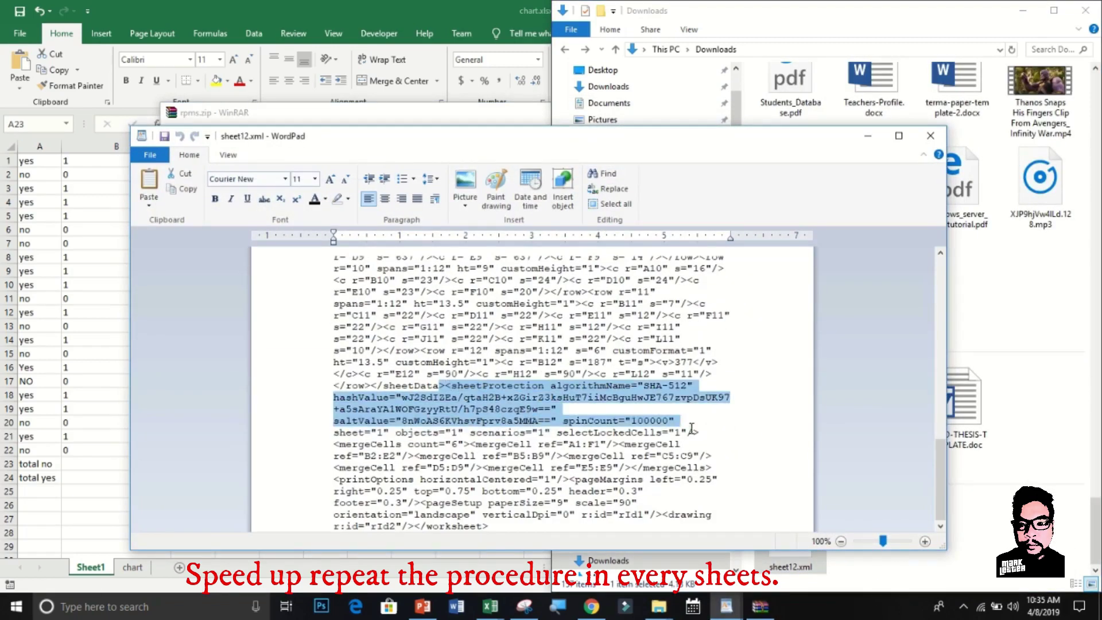
pyautogui.press('Delete')
pyautogui.hotkey('ctrl', 's')
pyautogui.click(930, 135)
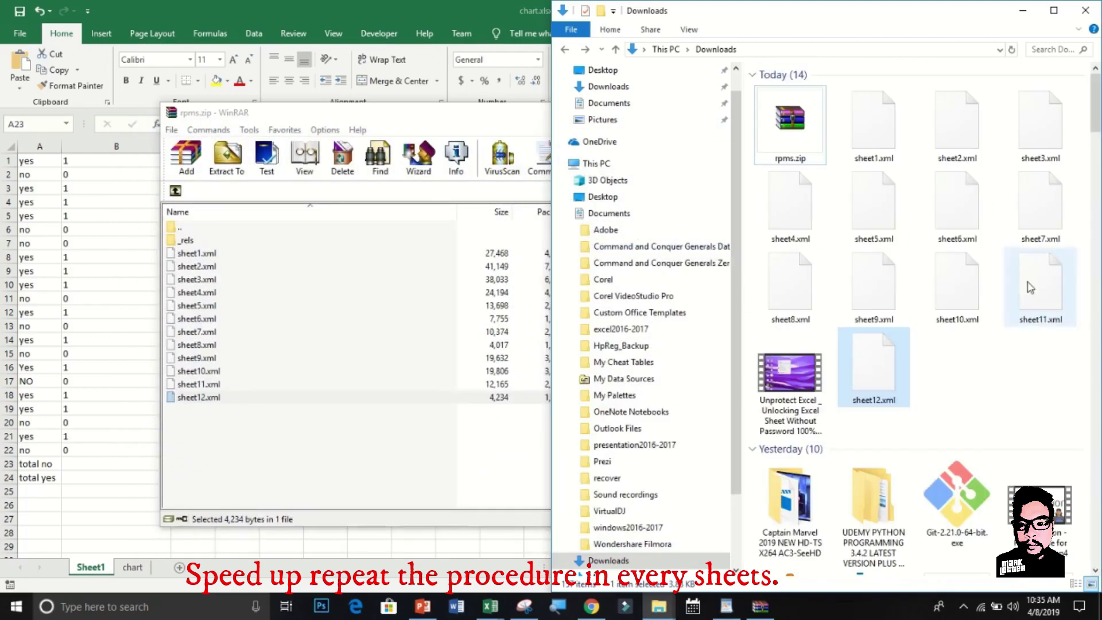
pyautogui.moveTo(873, 453); pyautogui.dragTo(502, 453)
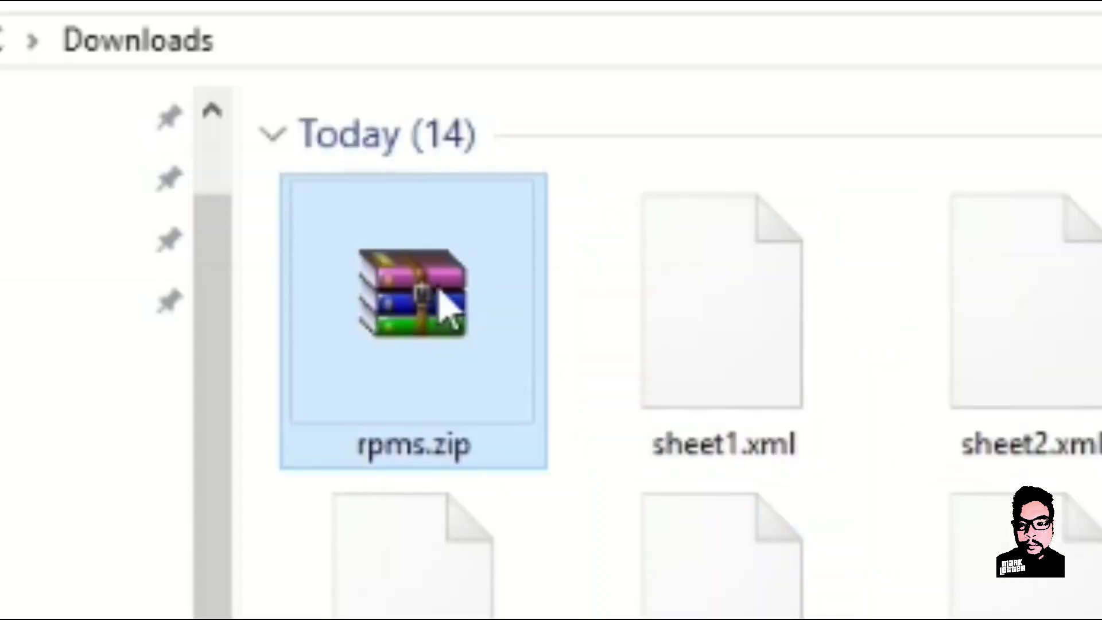
# - Change the rpms.zip extension back to xlsx, accept the warning, and open rpms.xlsx in Excel
pyautogui.rightClick(796, 116)
pyautogui.press('m')
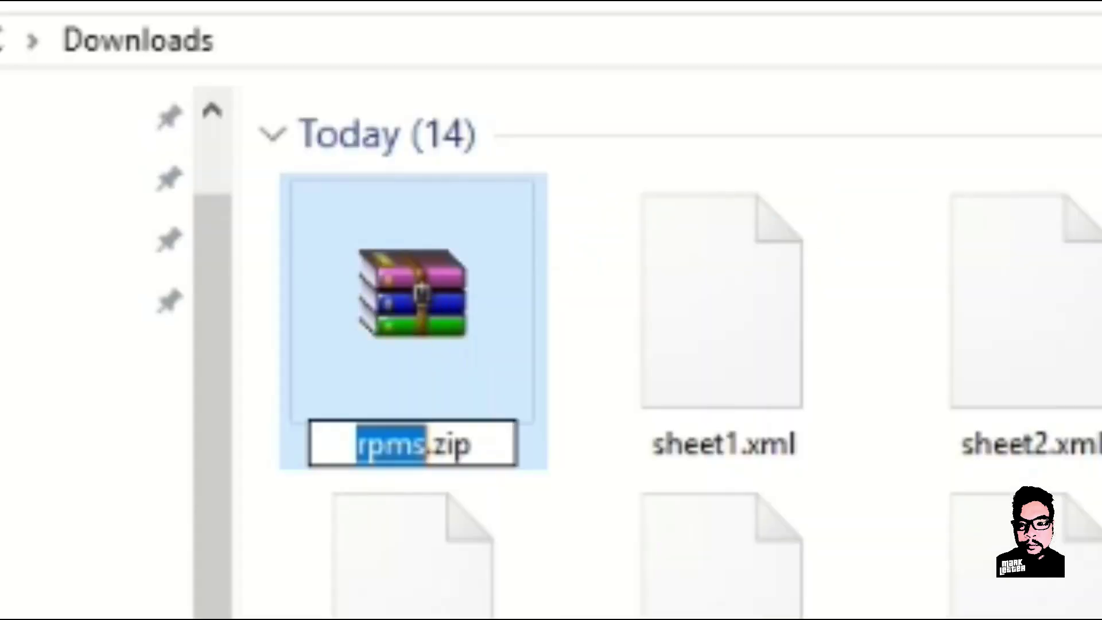
pyautogui.moveTo(489, 443); pyautogui.dragTo(438, 445)
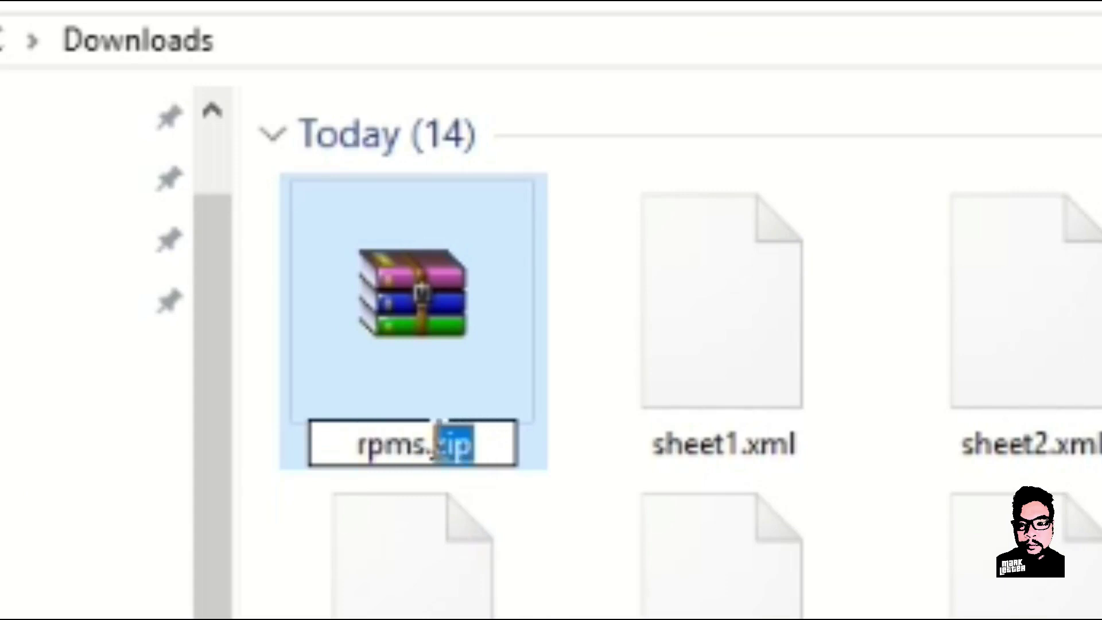
pyautogui.press('BackSpace')
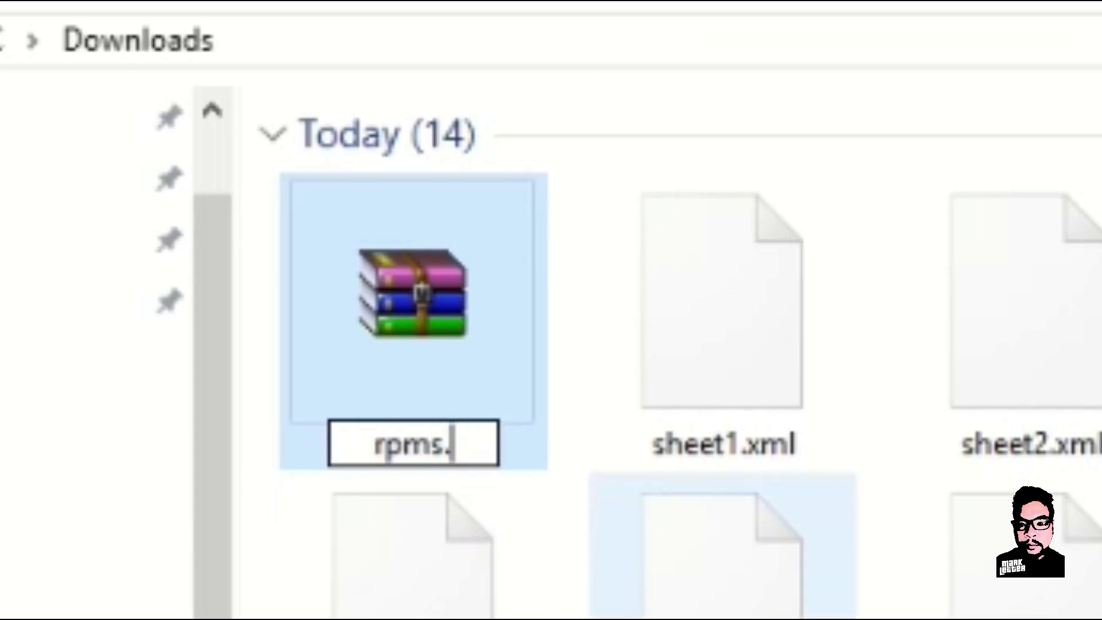
pyautogui.write('xl')
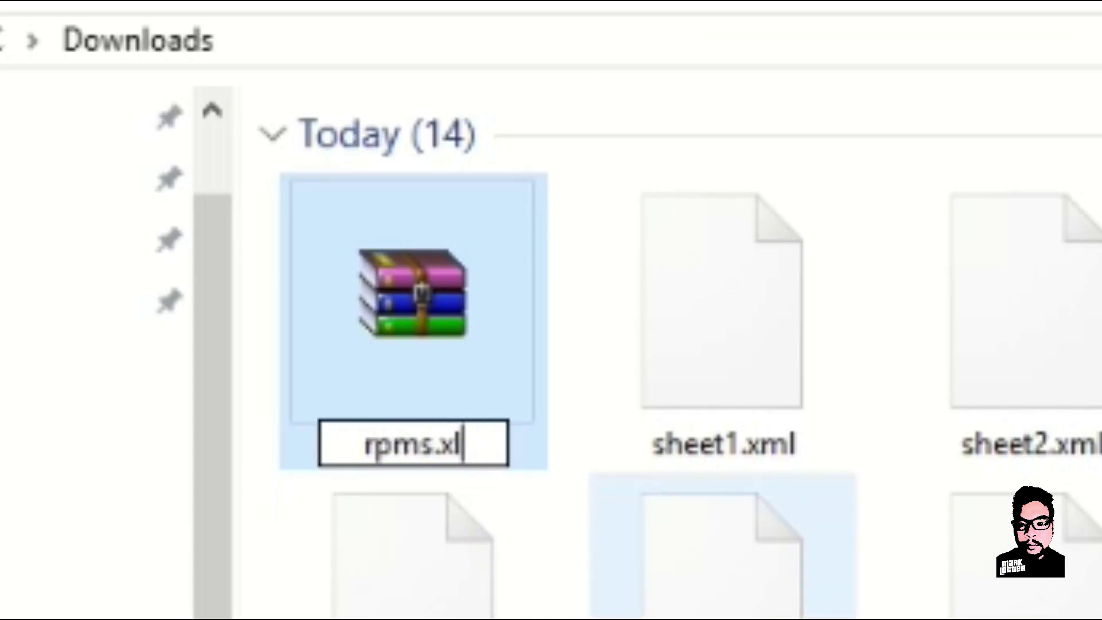
pyautogui.write('sx')
pyautogui.press('Return')
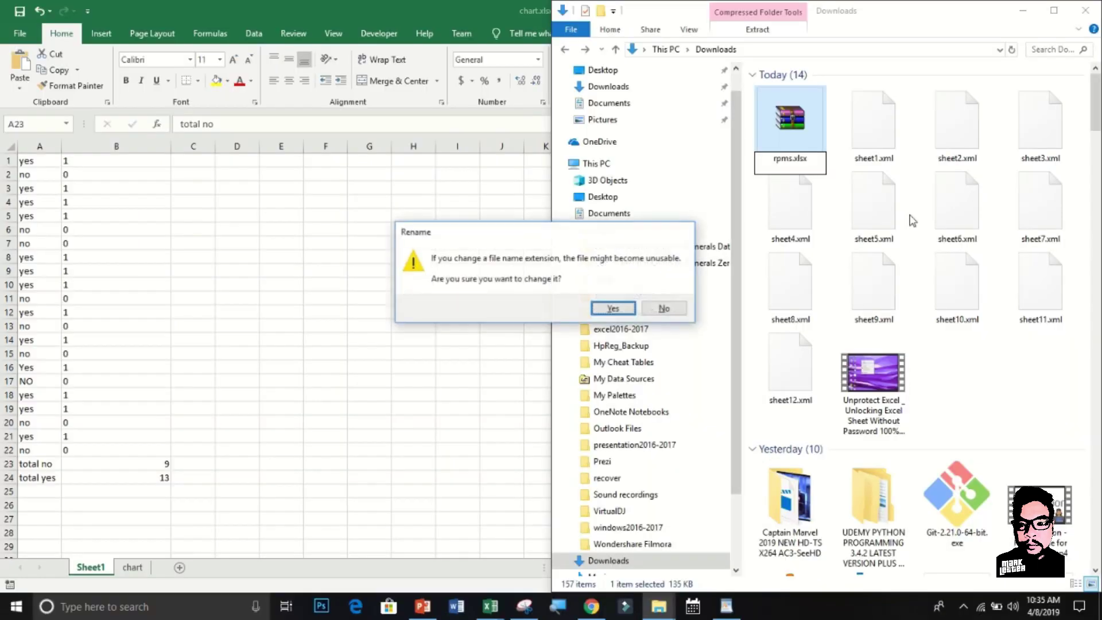
pyautogui.click(610, 310)
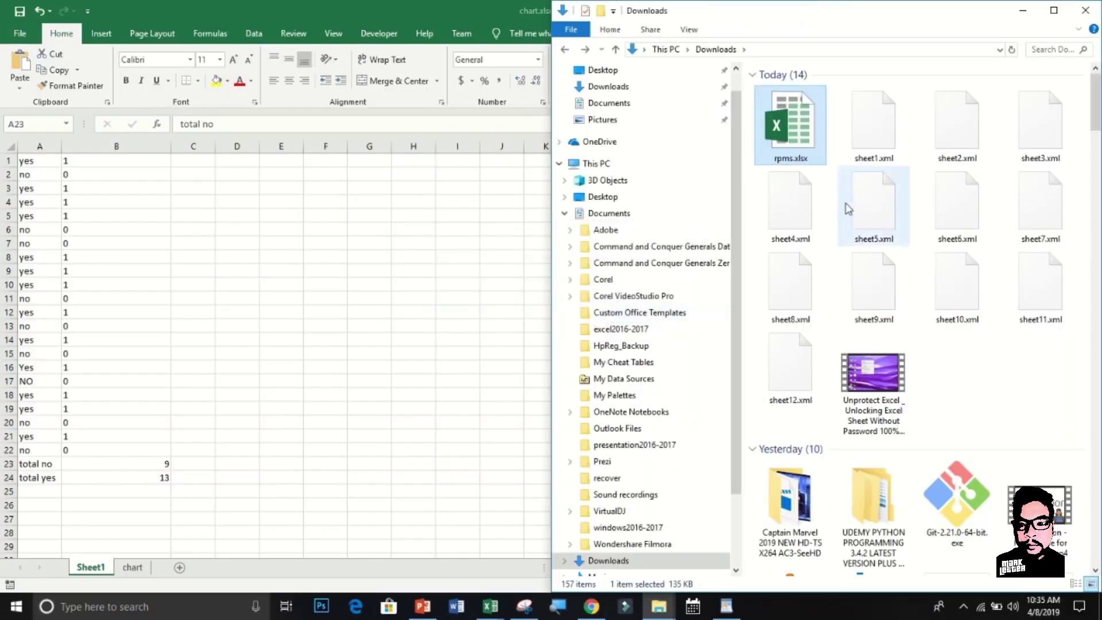
pyautogui.doubleClick(806, 136)
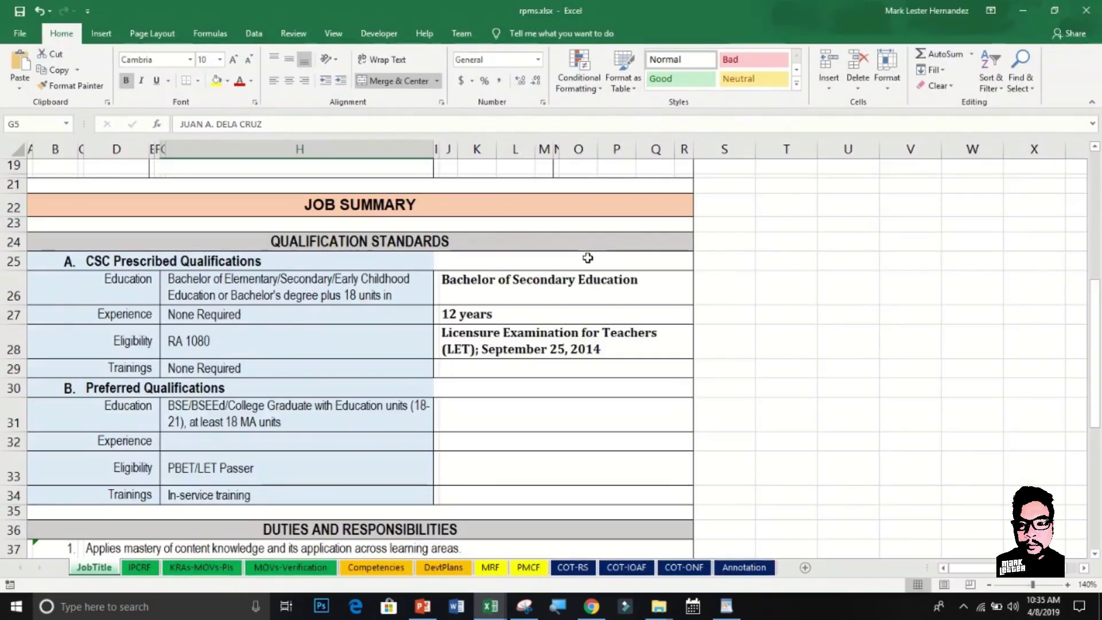
# - On the Annotation sheet, select cells along row 6, in the description column and C5
pyautogui.click(744, 567)
pyautogui.press('Right')
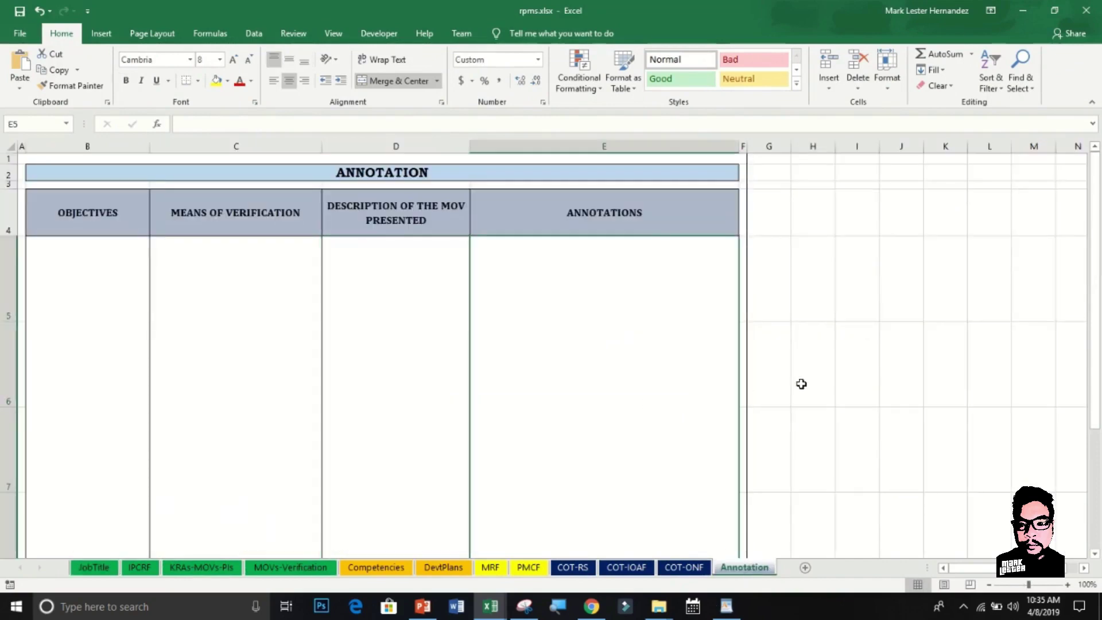
pyautogui.press('Right')
pyautogui.press('Right')
pyautogui.press('Right')
pyautogui.press('Right')
pyautogui.press('Right')
pyautogui.press('Right')
pyautogui.click(769, 362)
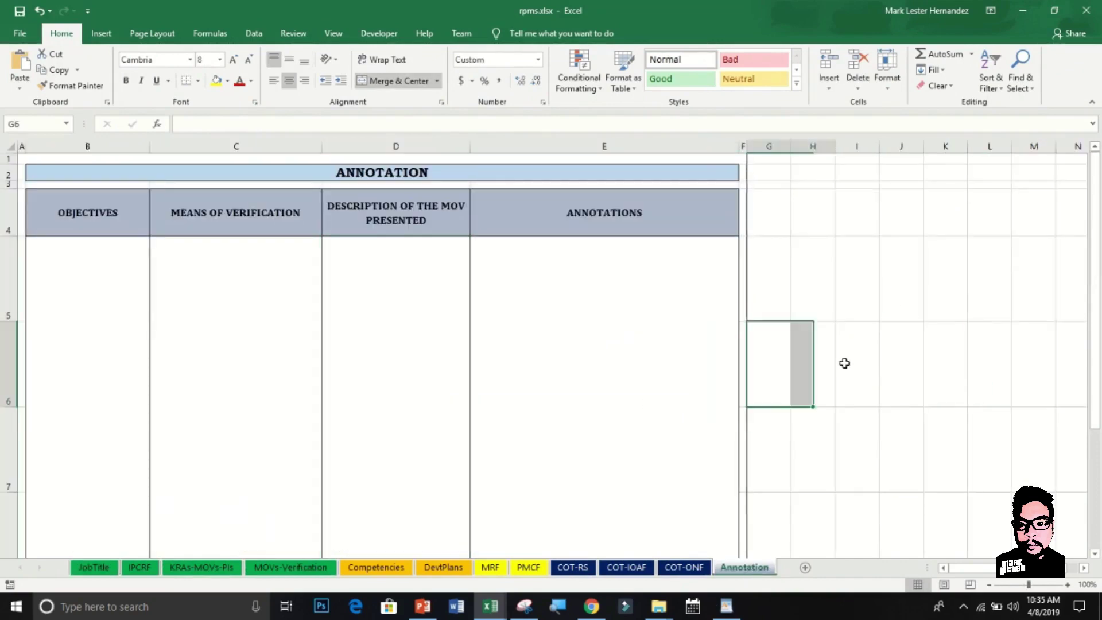
pyautogui.click(401, 336)
pyautogui.click(226, 330)
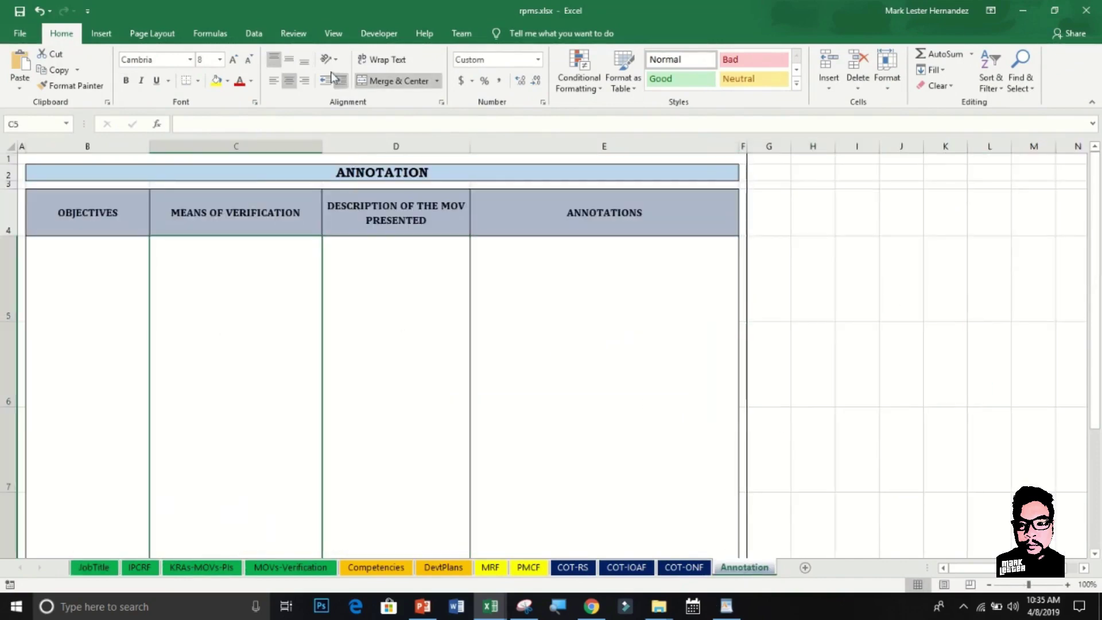
# - Confirm on the Review ribbon that Annotation offers Protect Sheet instead of Unprotect Sheet
pyautogui.click(295, 36)
pyautogui.click(328, 30)
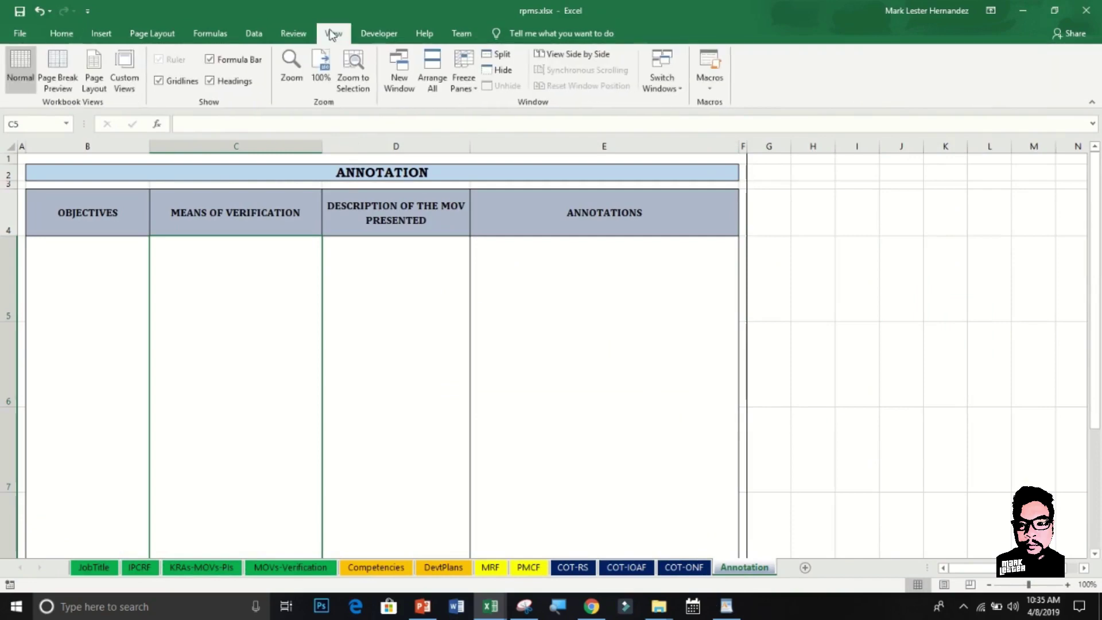
pyautogui.click(293, 35)
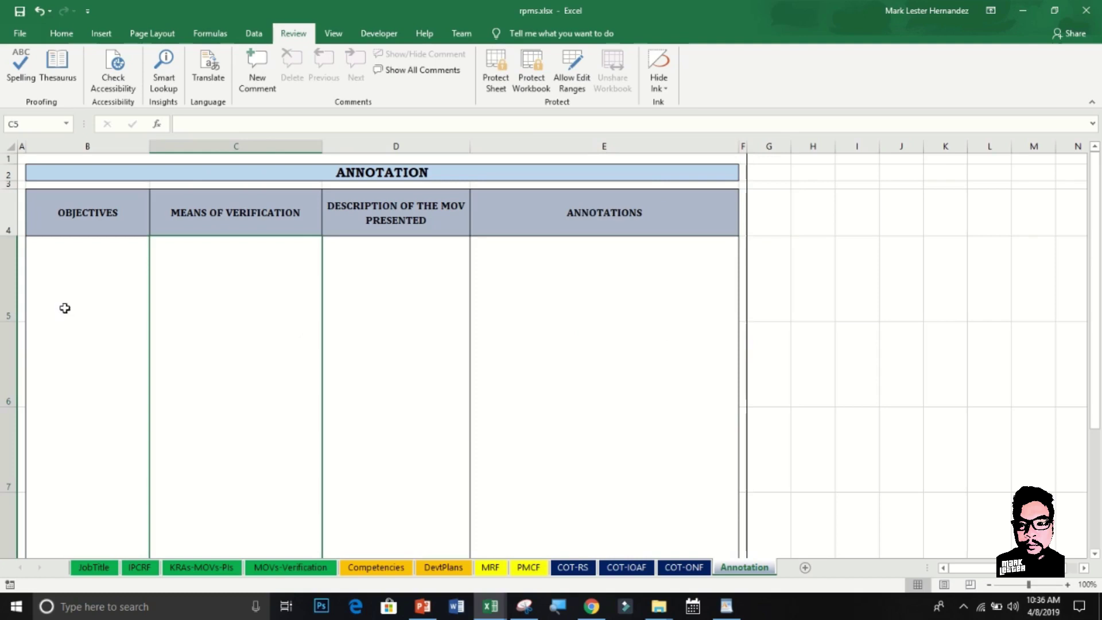
# - Select Annotation's E5, then test COT-ONF cells A17, T17, A18 and edit the C9 Observer field
pyautogui.click(508, 428)
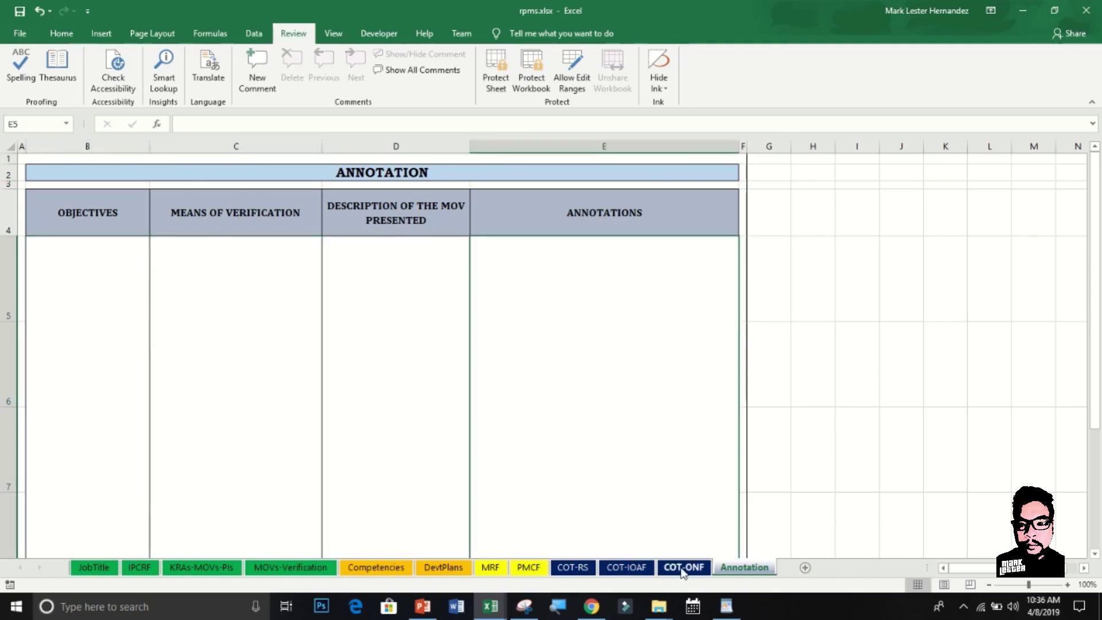
pyautogui.click(683, 567)
pyautogui.click(493, 424)
pyautogui.click(590, 425)
pyautogui.click(545, 459)
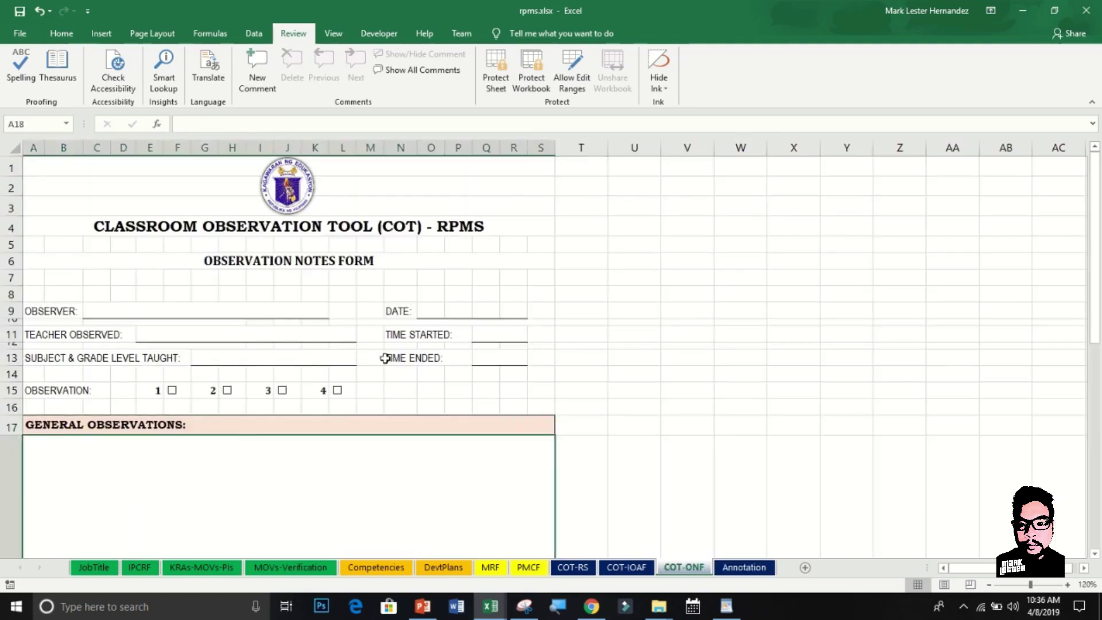
pyautogui.doubleClick(327, 310)
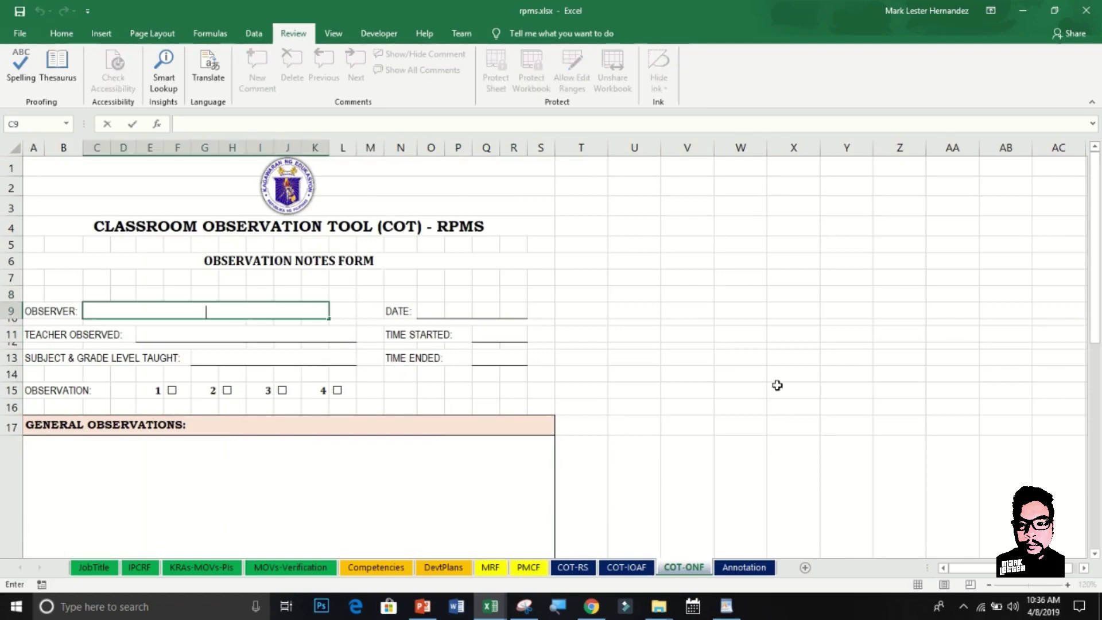
pyautogui.click(766, 361)
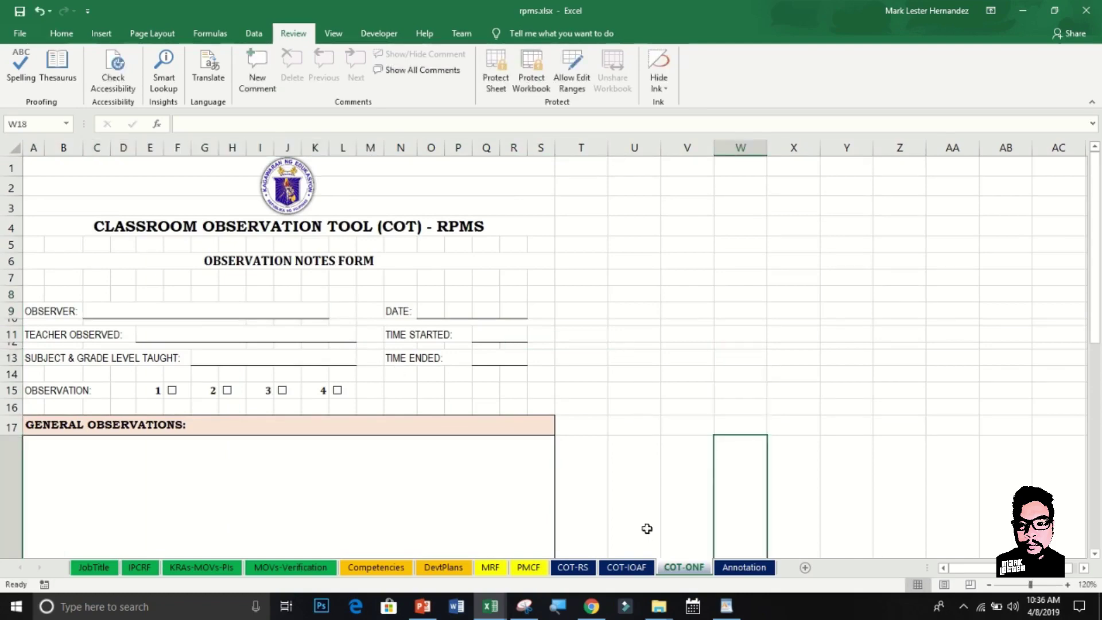
# - Select several cells on the COT-IOAF sheet to confirm they are editable
pyautogui.click(642, 567)
pyautogui.click(712, 411)
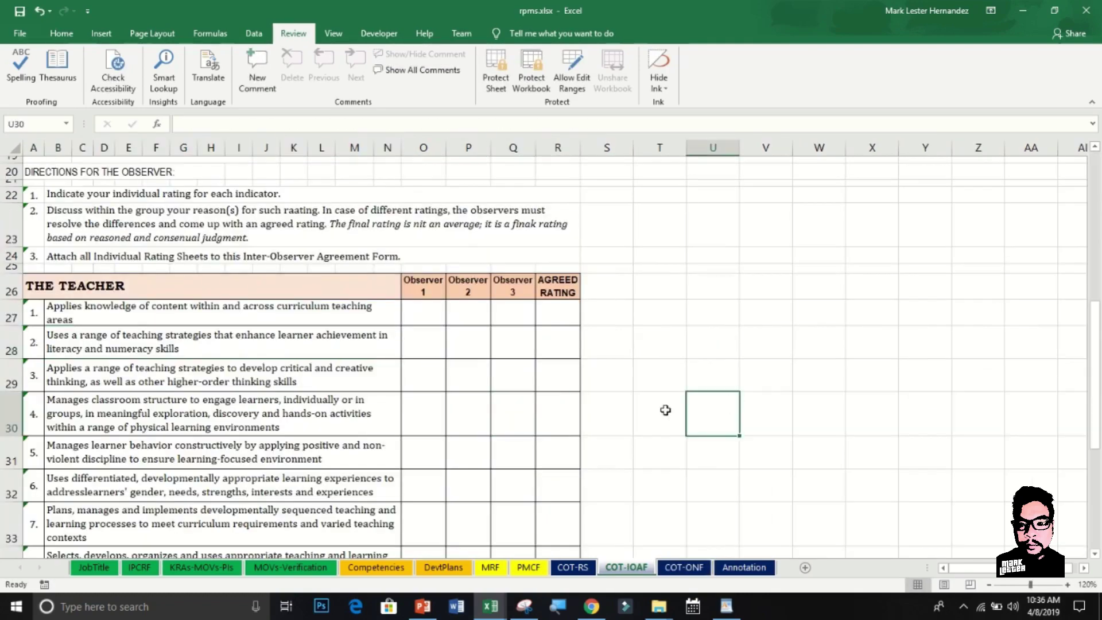
pyautogui.click(607, 342)
pyautogui.click(568, 341)
pyautogui.click(728, 342)
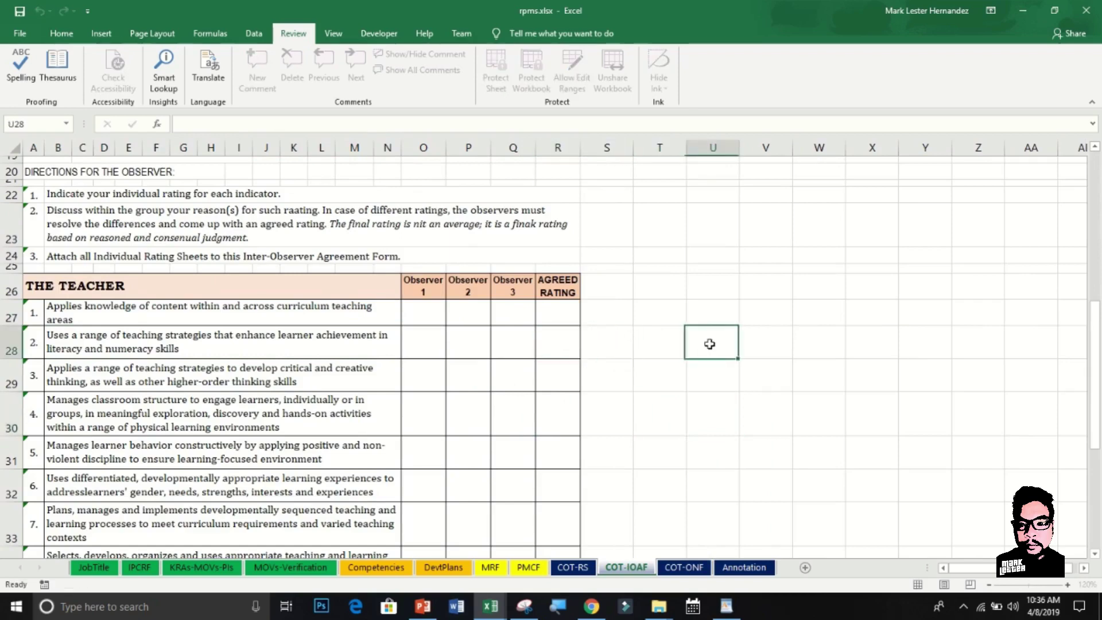
# - On COT-RS, select cells and edit the indicator text in B30 without a protection warning
pyautogui.click(573, 567)
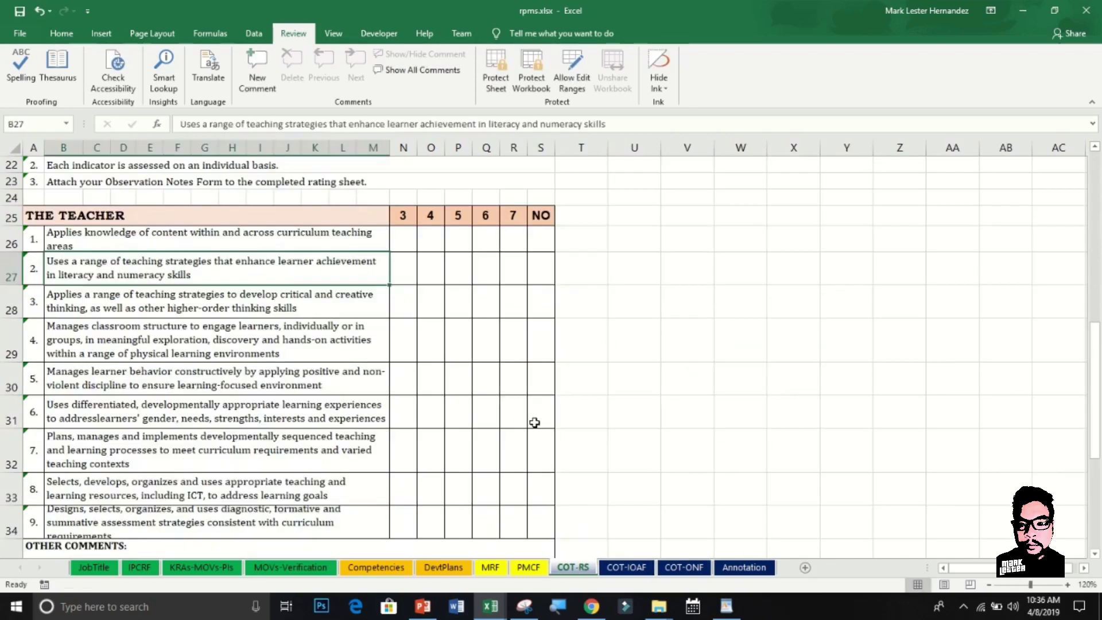
pyautogui.click(597, 386)
pyautogui.click(700, 378)
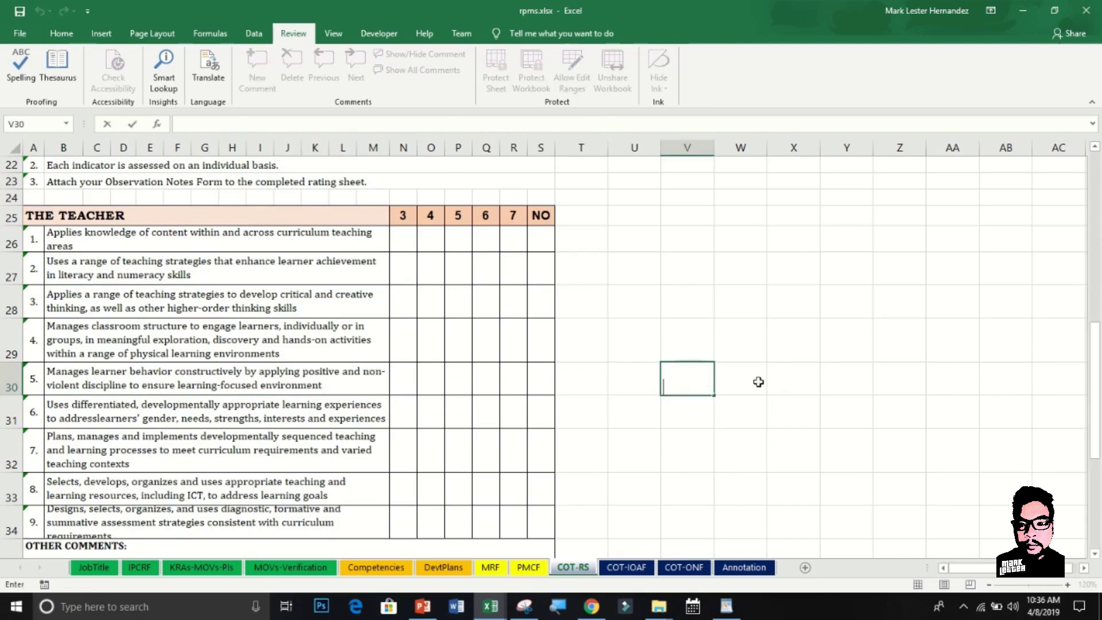
pyautogui.click(757, 381)
pyautogui.click(332, 371)
pyautogui.doubleClick(332, 372)
pyautogui.moveTo(322, 384); pyautogui.dragTo(284, 371)
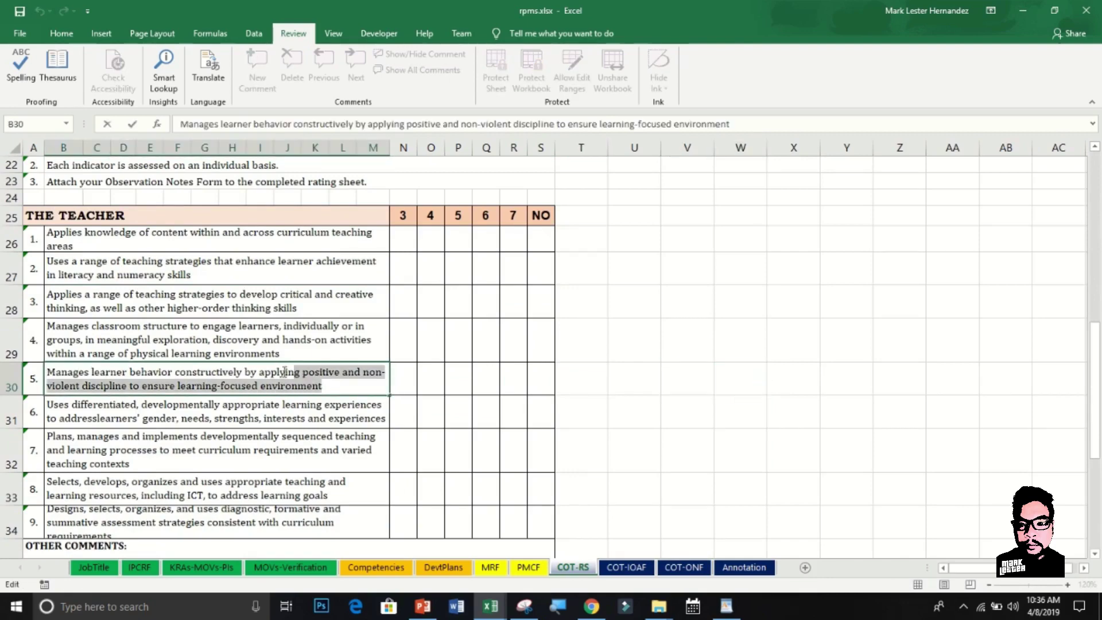
pyautogui.doubleClick(730, 339)
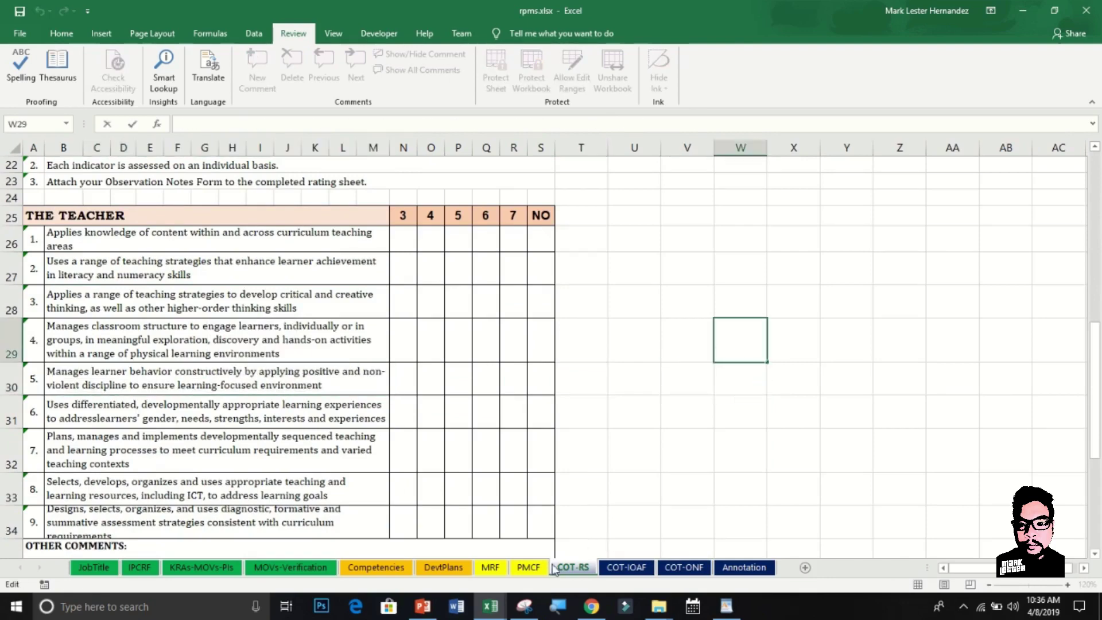
# - On the PMCF sheet, select form cells and start editing the SIGNATURE cell F7
pyautogui.click(528, 567)
pyautogui.click(700, 361)
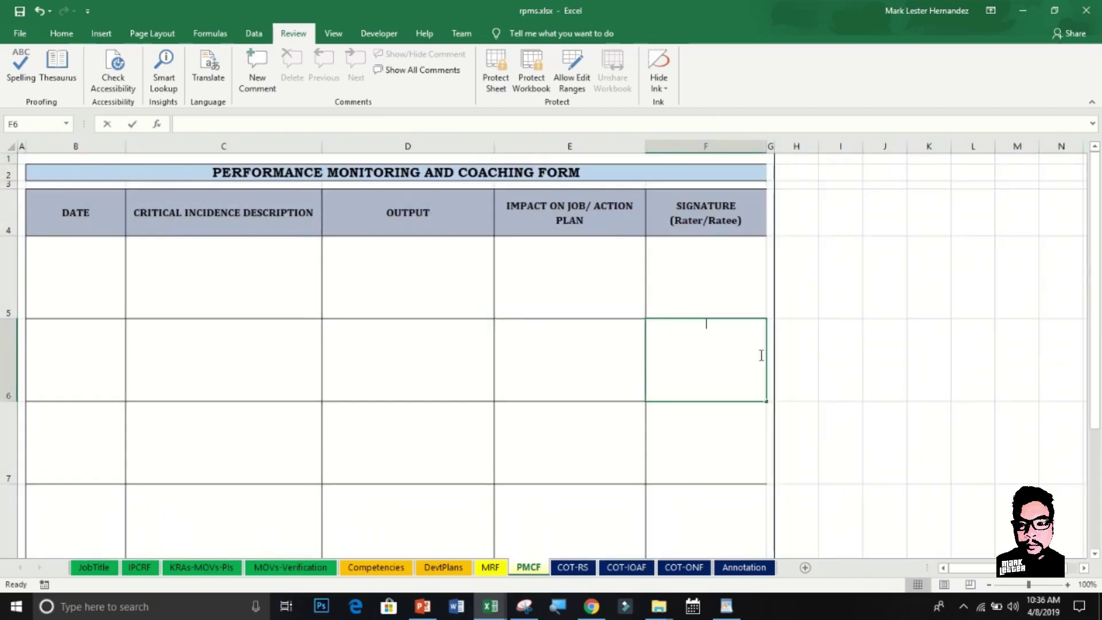
pyautogui.click(818, 356)
pyautogui.click(912, 359)
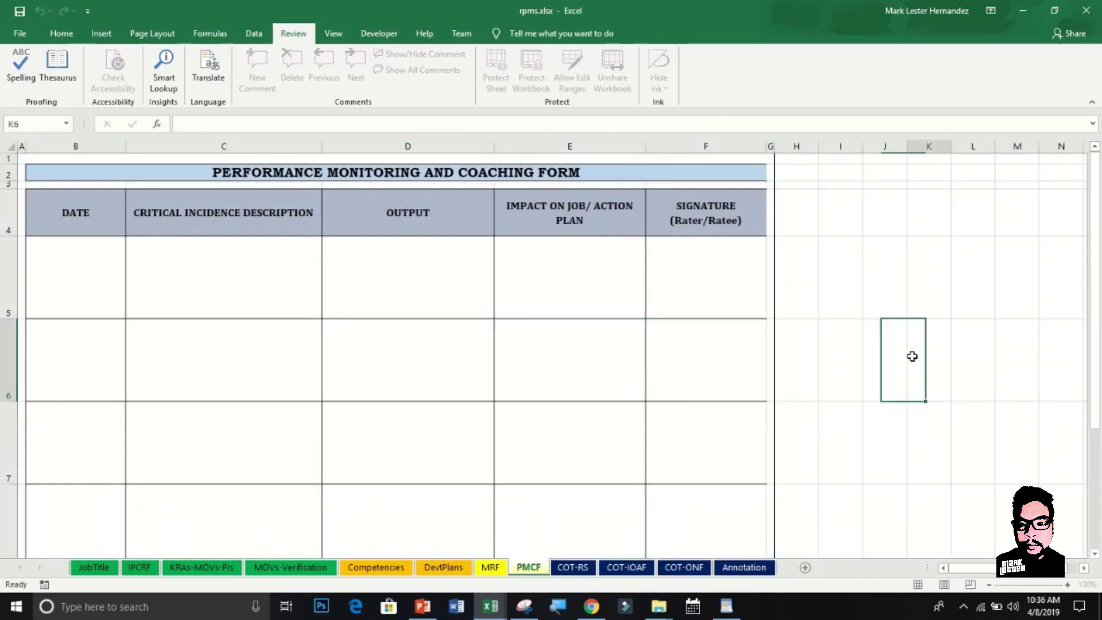
pyautogui.click(836, 435)
pyautogui.click(731, 467)
pyautogui.doubleClick(719, 460)
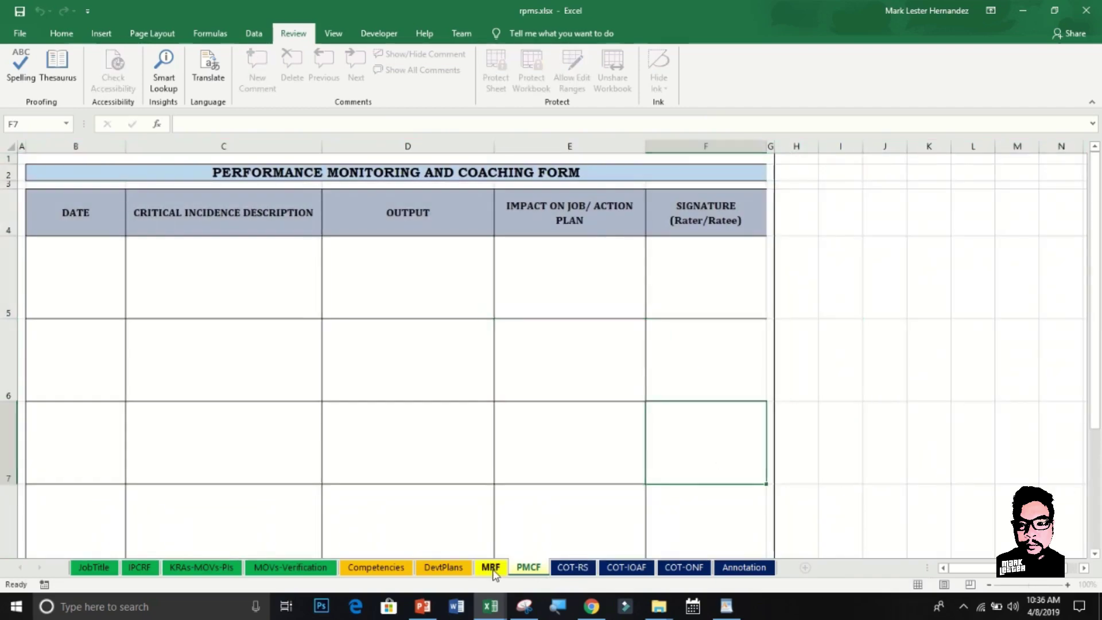
# - Select cells on the MRF sheet and a TIMELINE cell on DevtPlans to confirm editability
pyautogui.click(491, 568)
pyautogui.click(563, 386)
pyautogui.click(657, 367)
pyautogui.click(862, 396)
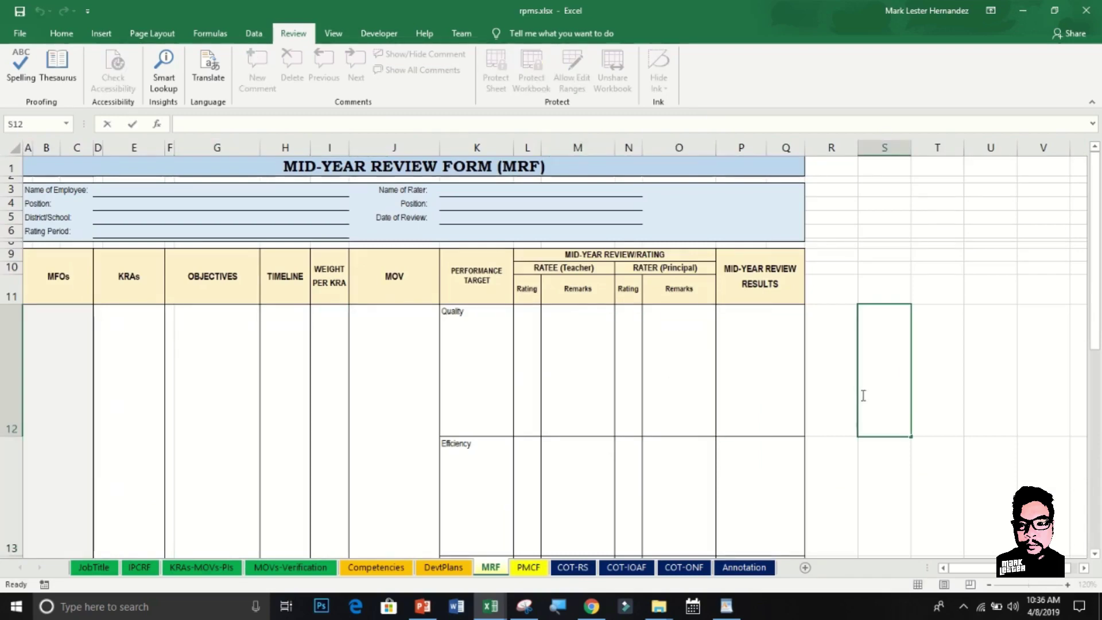
pyautogui.click(459, 568)
pyautogui.click(585, 455)
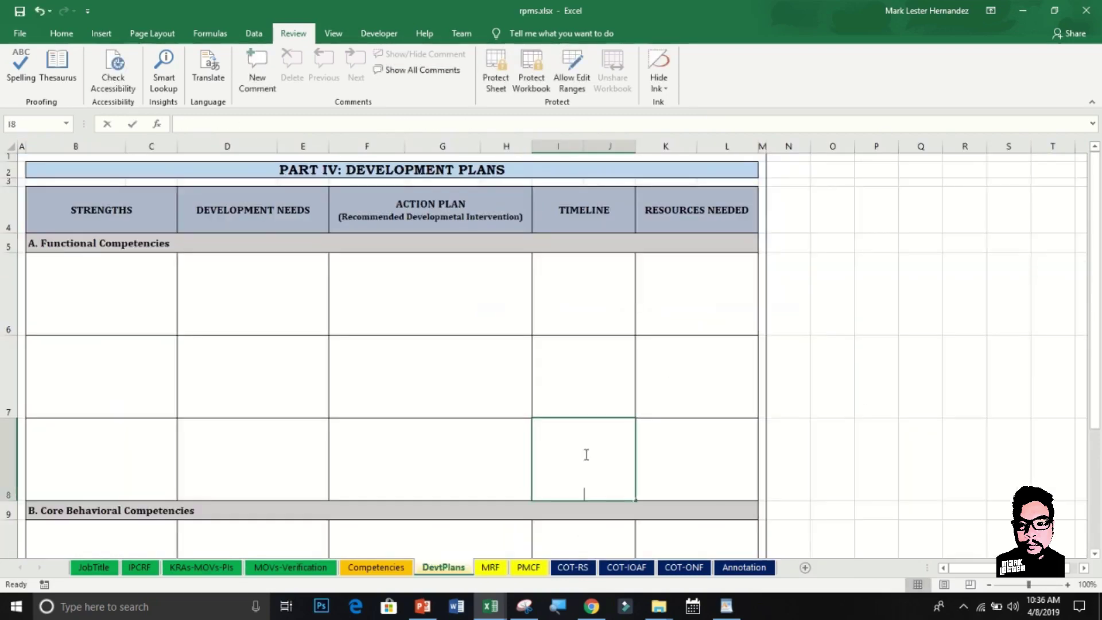
pyautogui.click(877, 391)
# - Test cells on the Competencies sheet, then move to the MOVs-Verification sheet
pyautogui.click(375, 568)
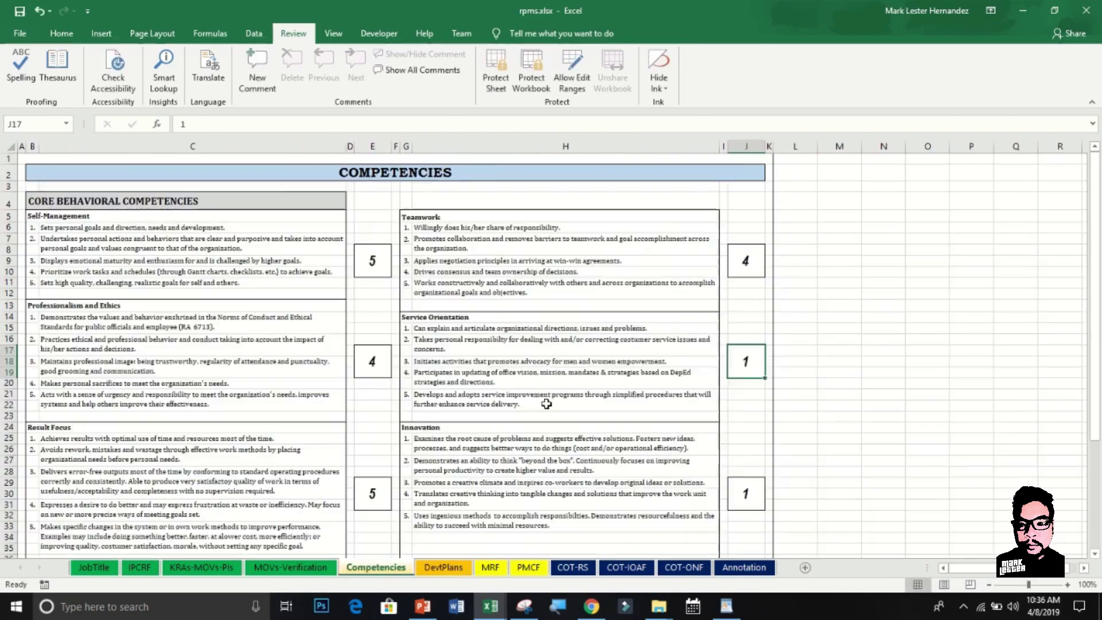
pyautogui.click(565, 376)
pyautogui.click(923, 415)
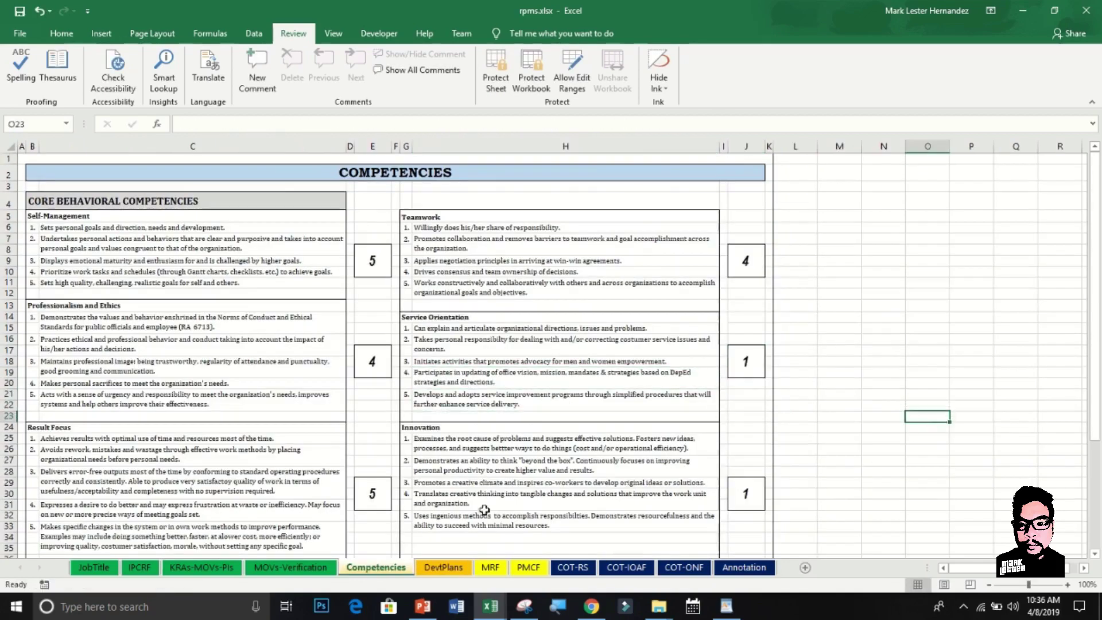
pyautogui.click(313, 566)
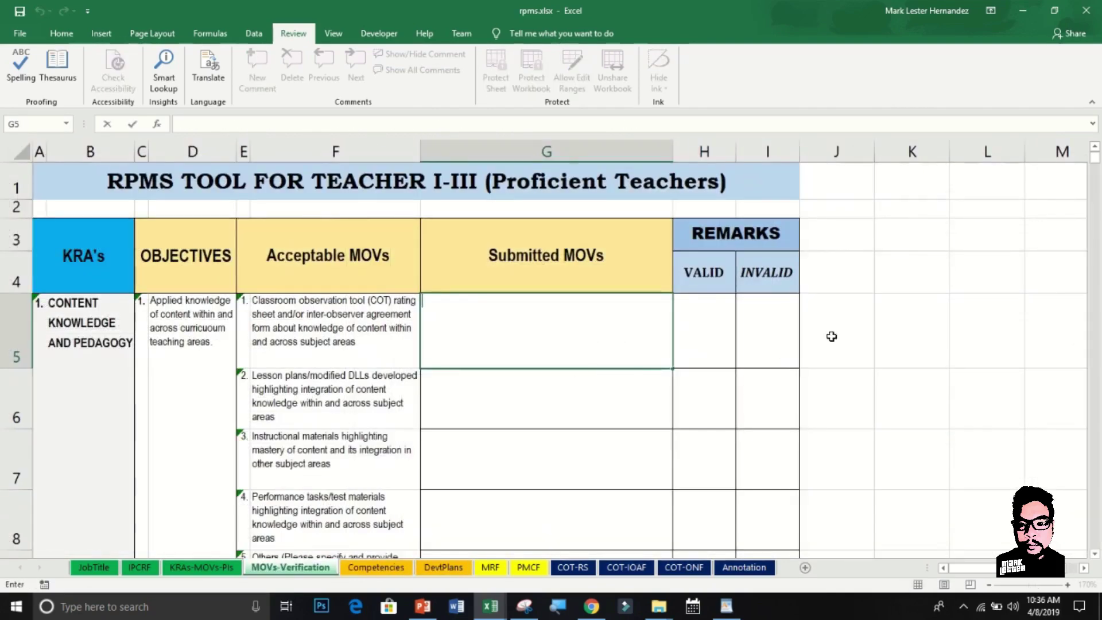
# - On KRAs-MOVs-PIs, select an empty cell and edit the indicator text in K7
pyautogui.click(215, 570)
pyautogui.click(781, 396)
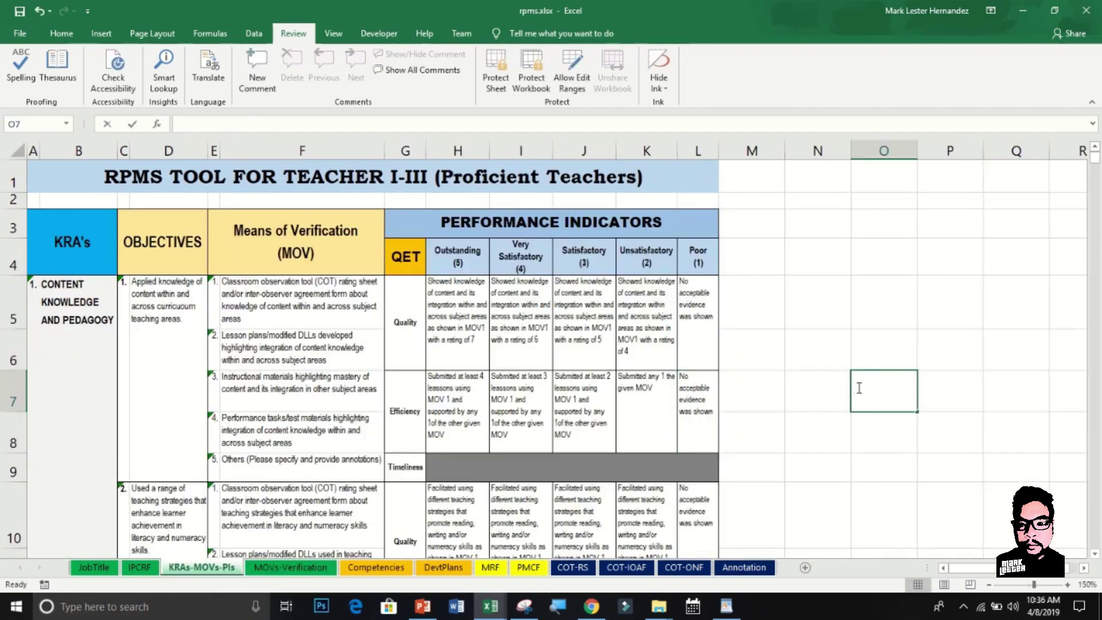
pyautogui.doubleClick(635, 393)
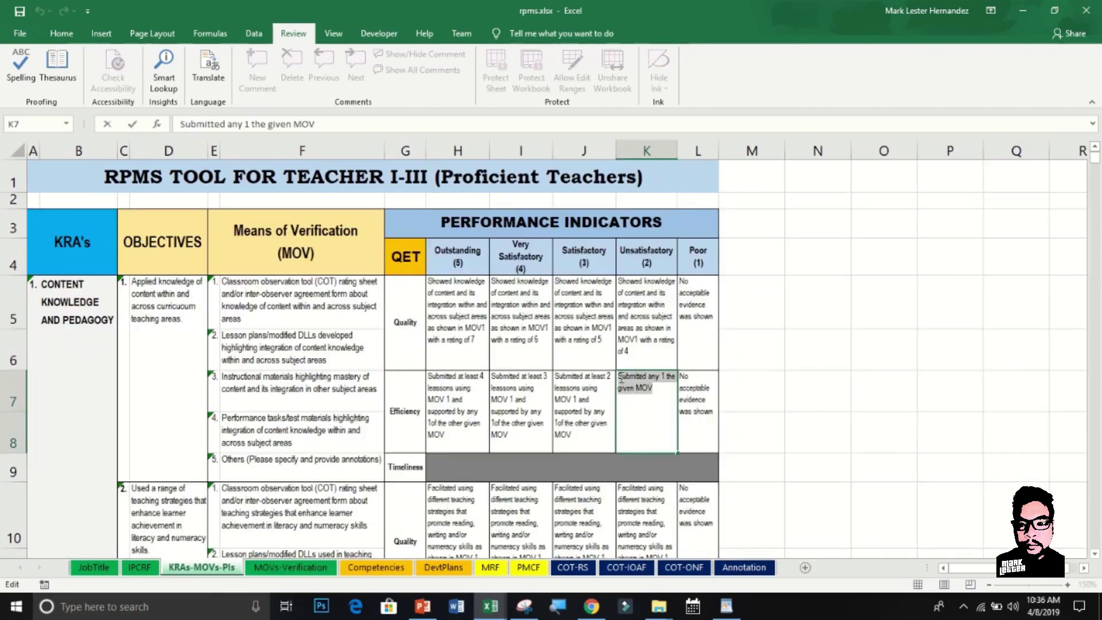
pyautogui.click(836, 373)
# - On IPCRF, select empty cells and start editing the review date K5 and rater's name K3
pyautogui.hotkey('ctrl', 'pageup')
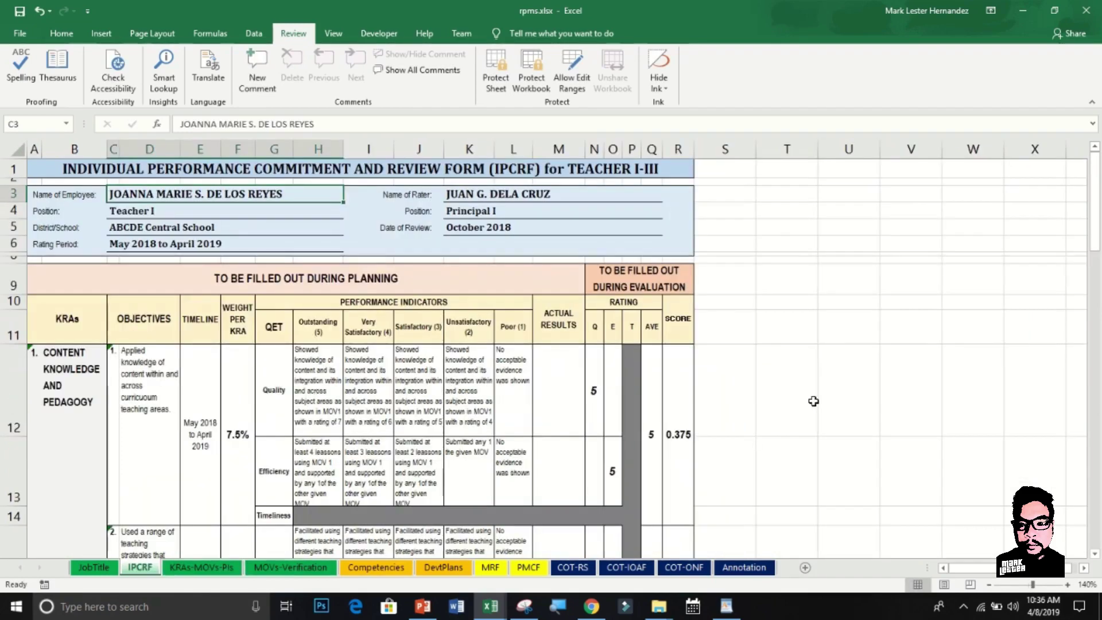
pyautogui.click(813, 400)
pyautogui.click(905, 395)
pyautogui.doubleClick(513, 226)
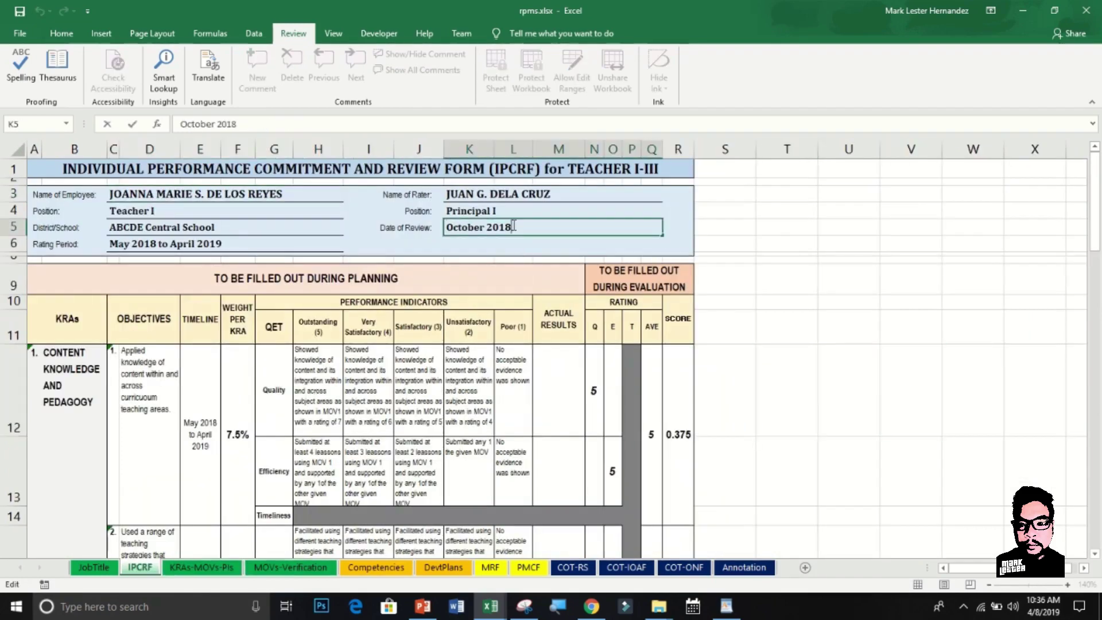
pyautogui.doubleClick(522, 193)
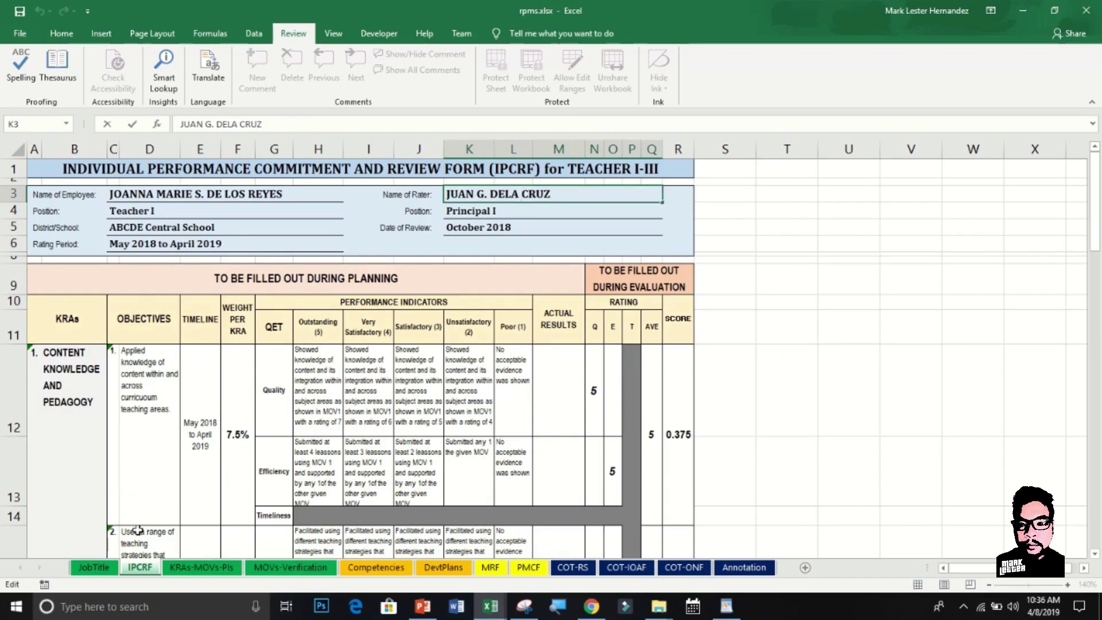
# - Test JobTitle cells like PCP No. and Page/s, then close rpms.xlsx and save changes
pyautogui.click(94, 566)
pyautogui.click(775, 399)
pyautogui.scroll(5, 763, 418)
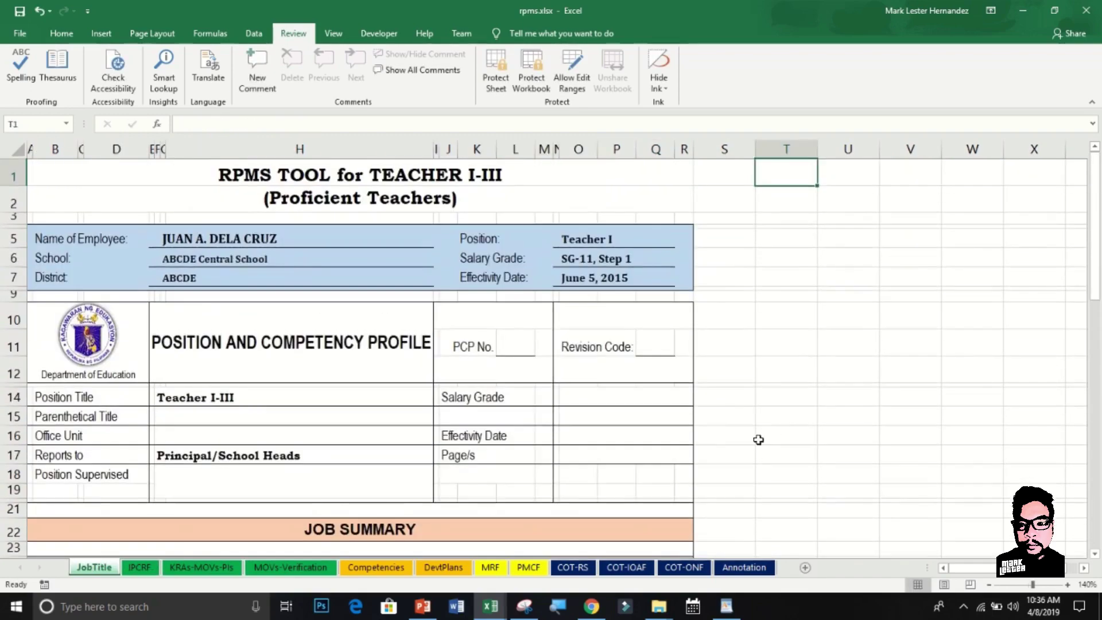
pyautogui.click(780, 375)
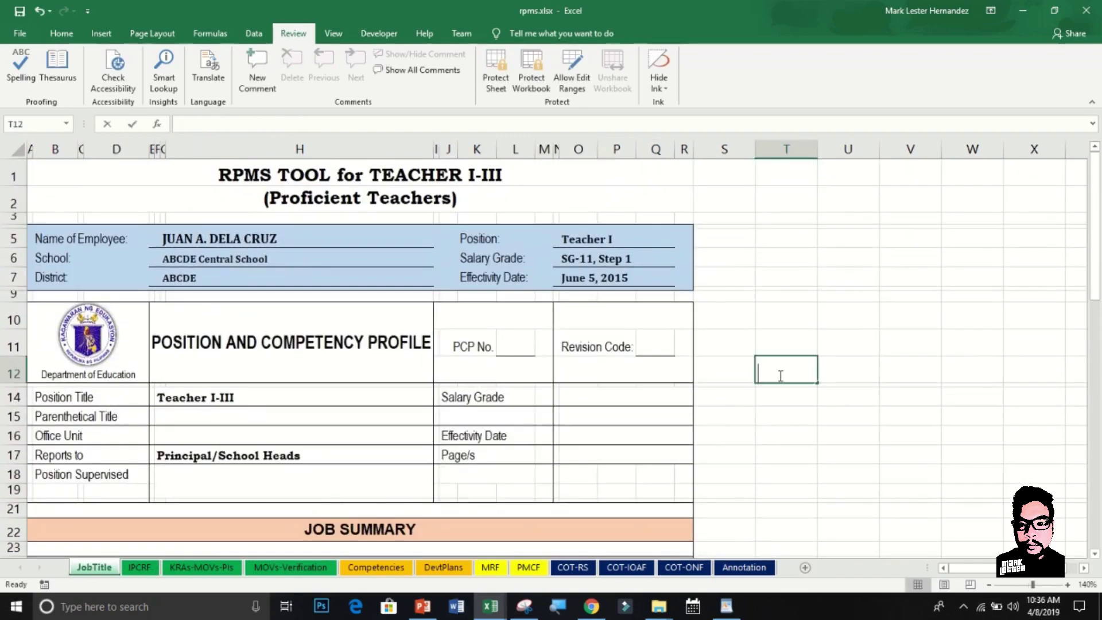
pyautogui.click(512, 349)
pyautogui.click(606, 411)
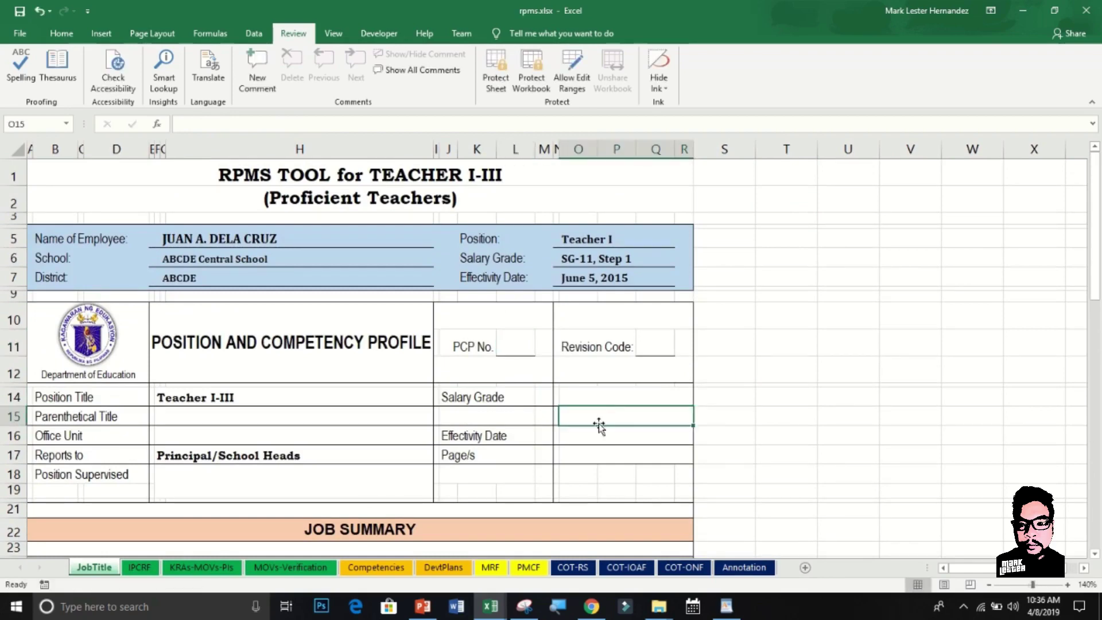
pyautogui.click(595, 388)
pyautogui.click(677, 453)
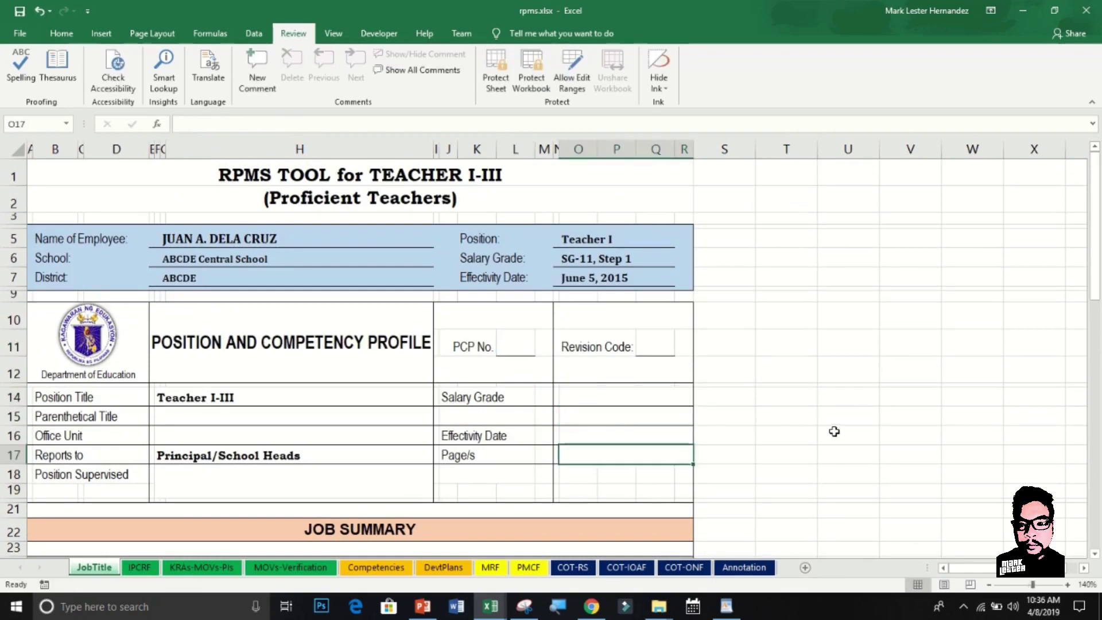
pyautogui.click(835, 434)
pyautogui.click(1093, 15)
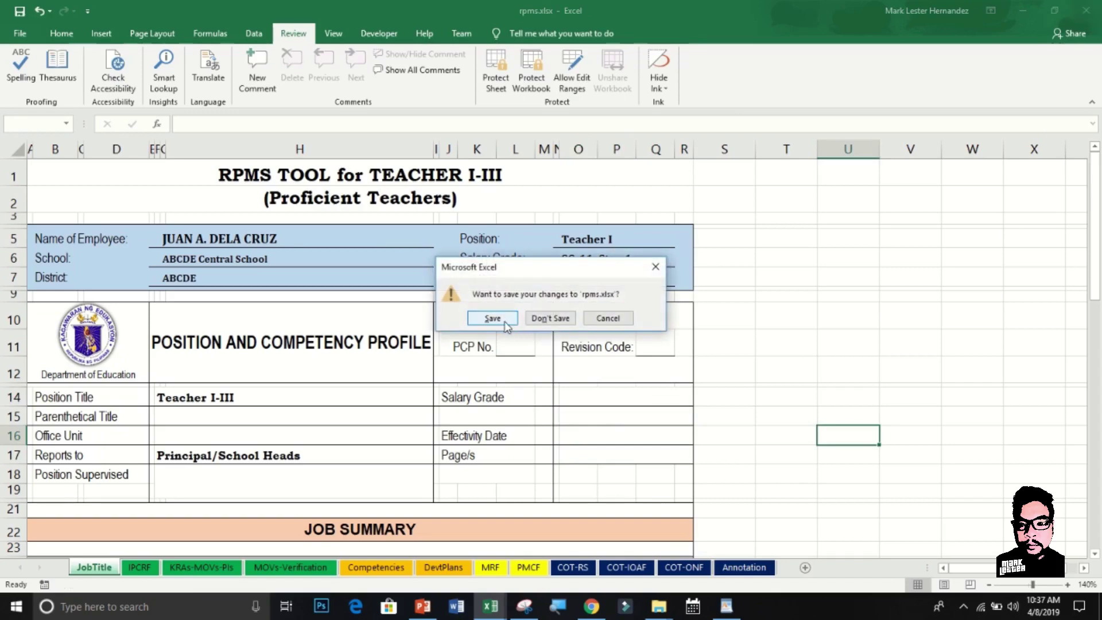
pyautogui.click(502, 319)
pyautogui.moveTo(518, 17)
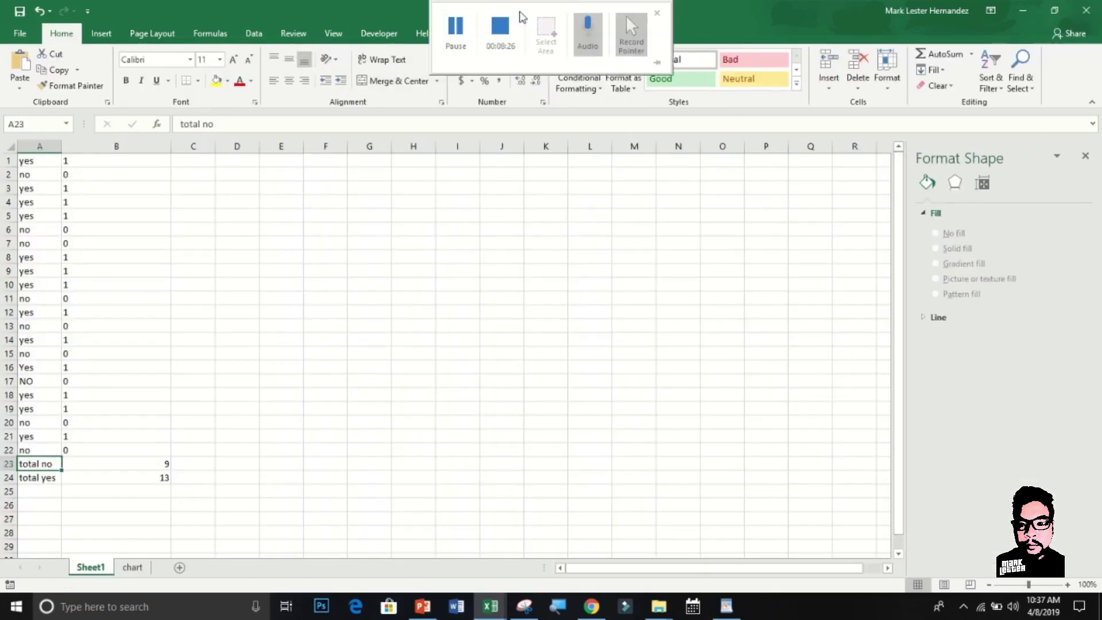